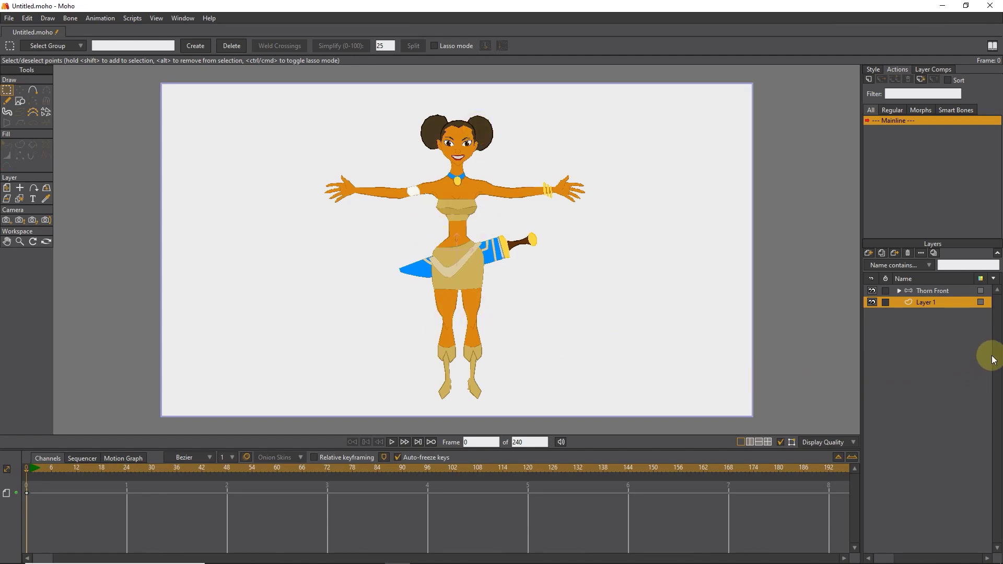
Open the shadow settings of the Thorn Front bone layer
click(933, 291)
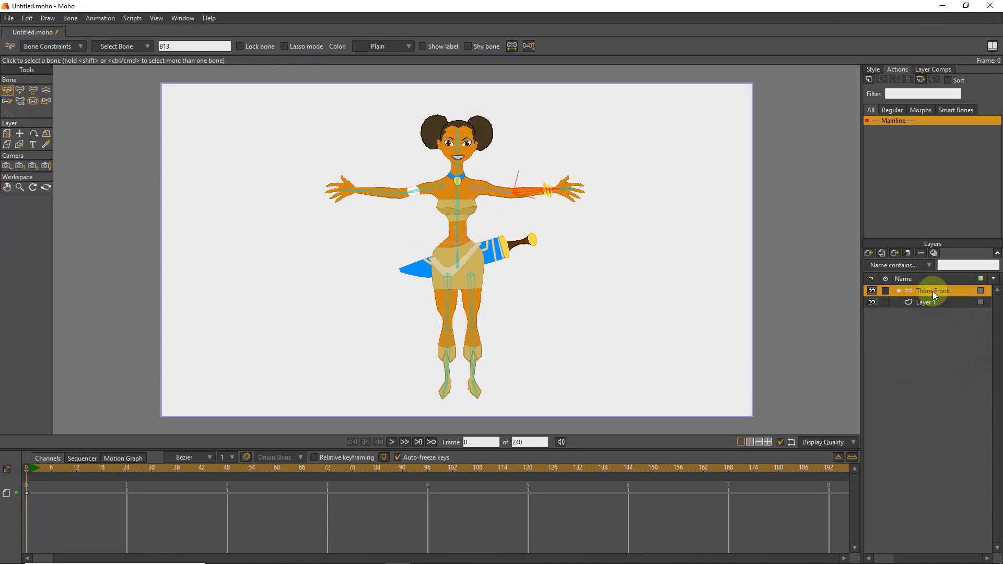
click(900, 290)
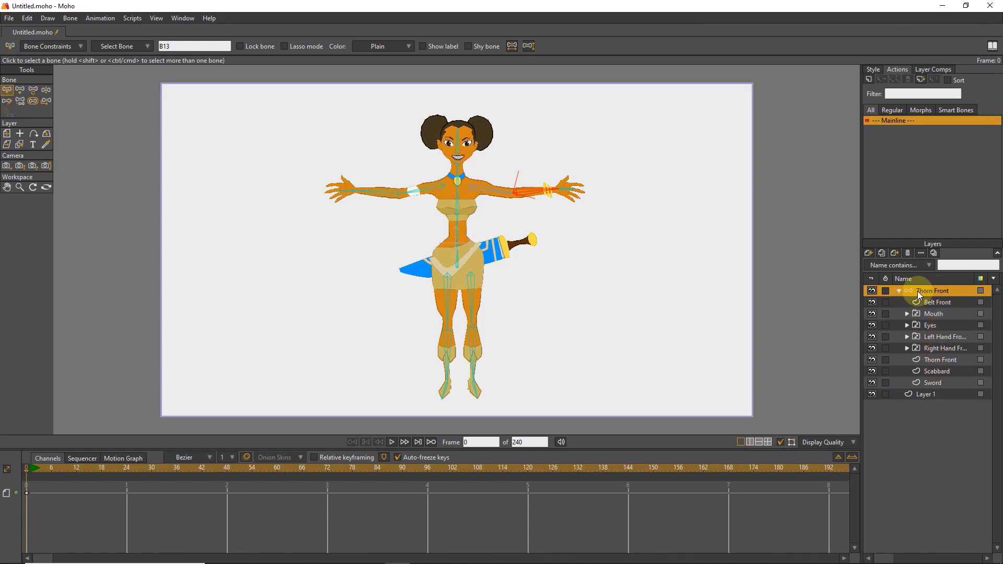
click(899, 290)
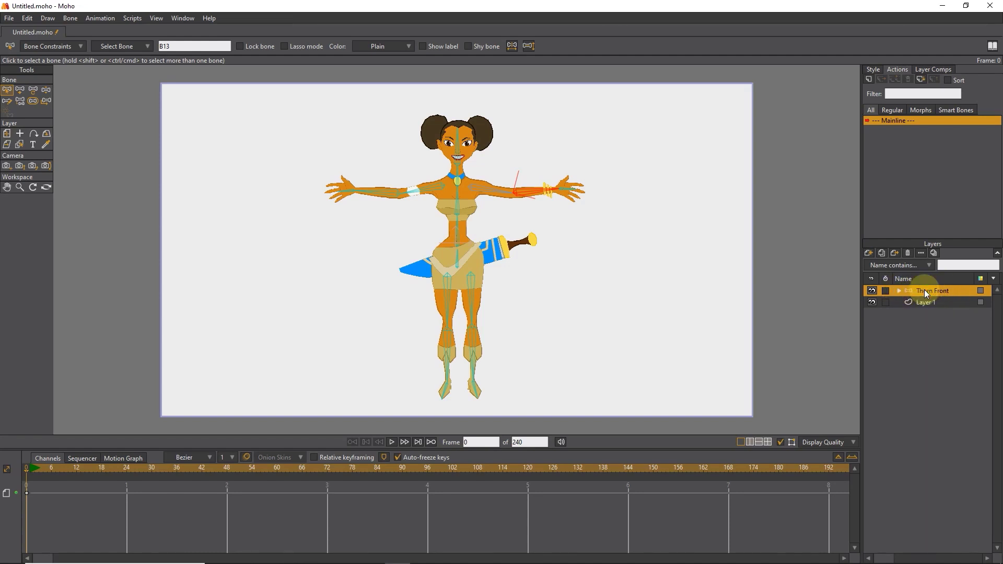
double_click(925, 291)
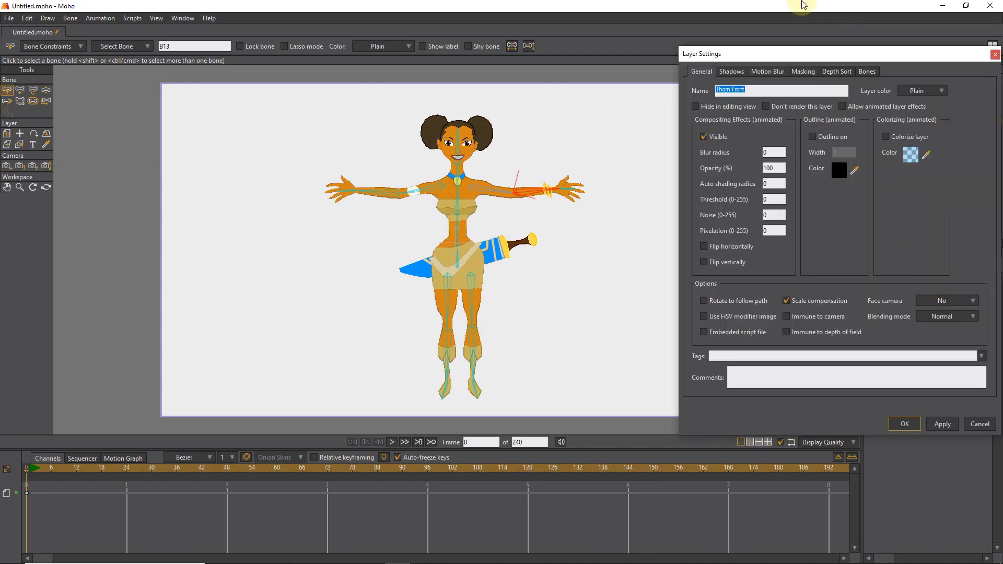
drag(796, 57, 749, 71)
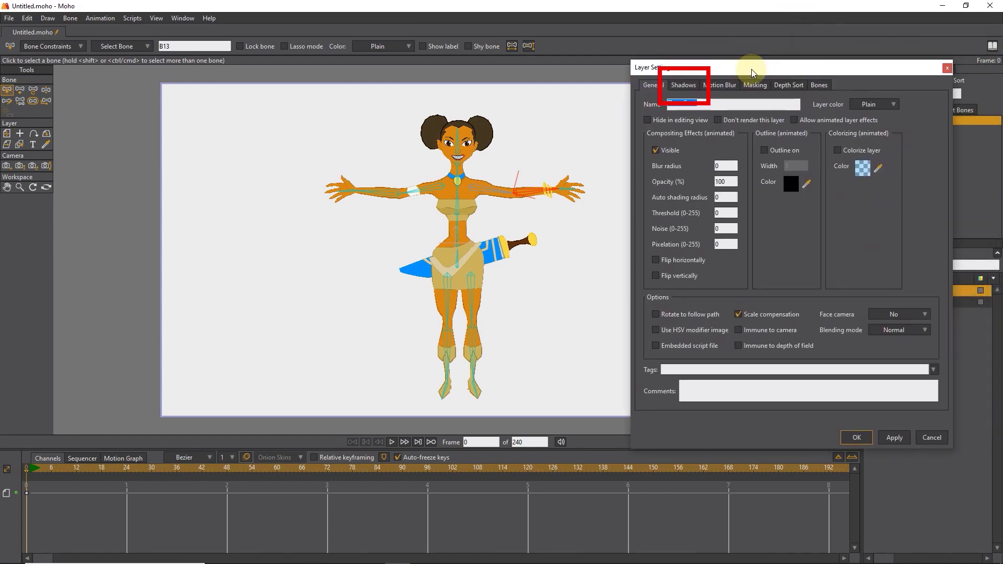
click(684, 85)
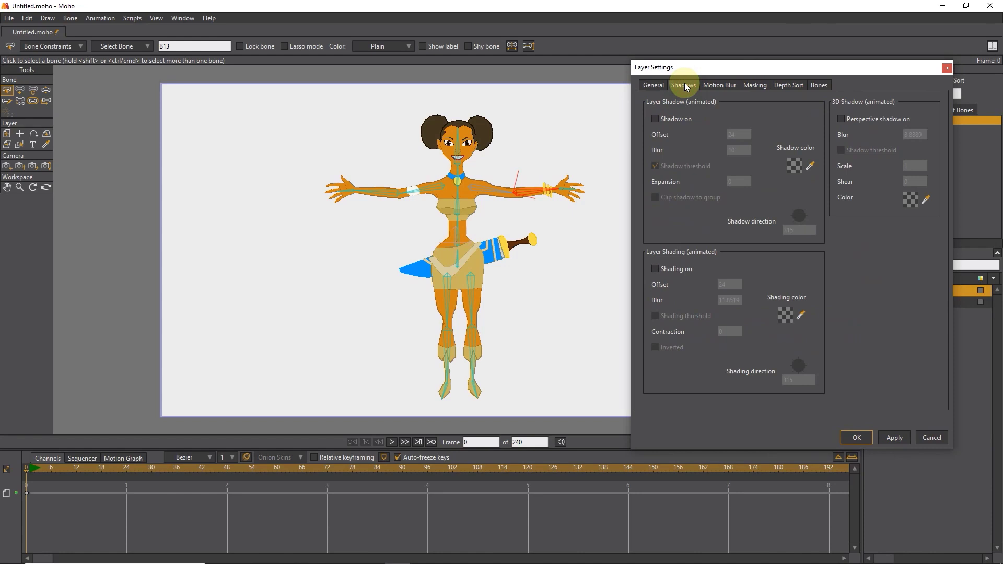
Turn on and apply the layer shadow for Thorn Front, and preview it in a render of the current frame
click(655, 119)
drag(717, 73, 746, 55)
click(917, 418)
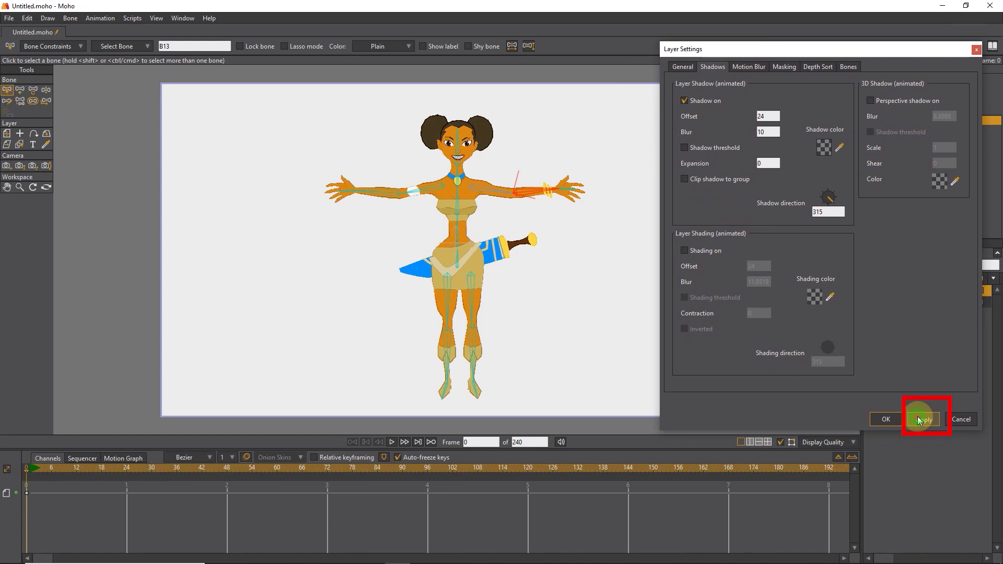
drag(732, 50, 739, 50)
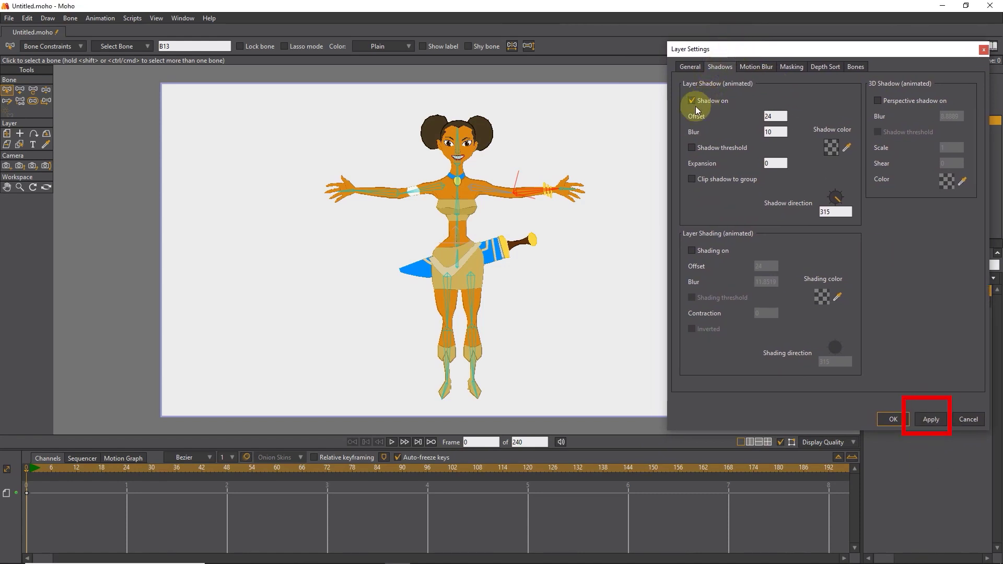
key(ctrl+r)
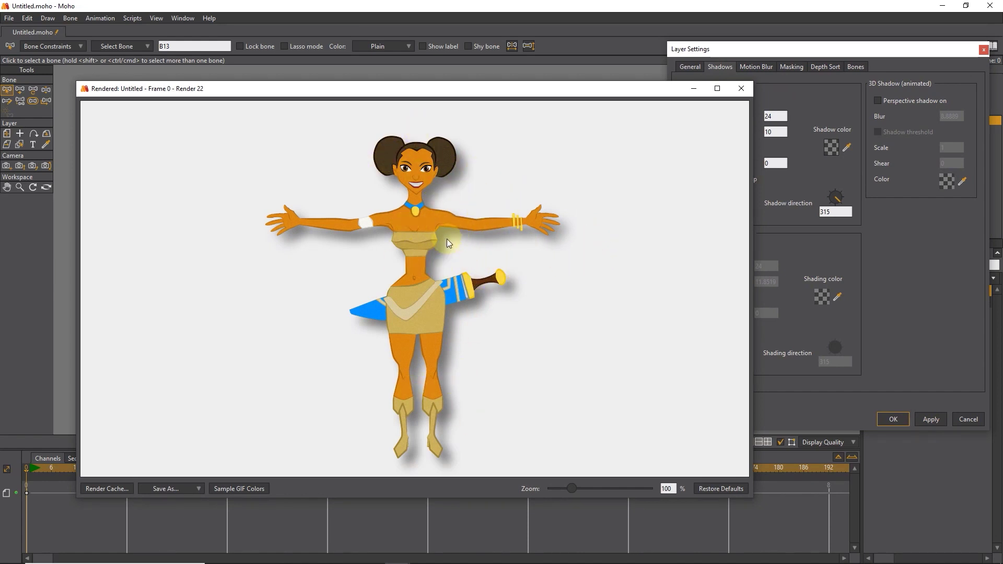
click(741, 90)
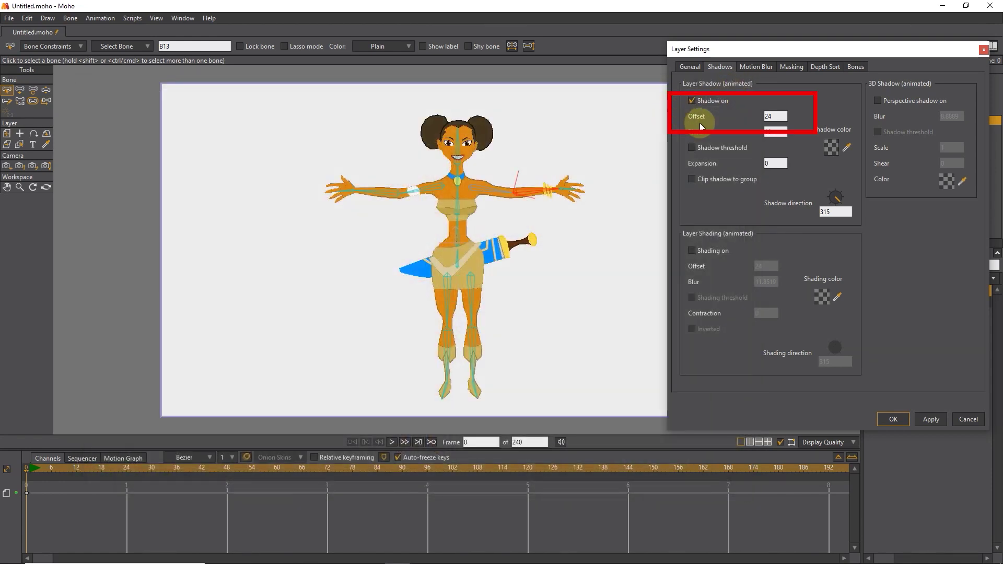
Set the layer shadow's offset to 50, apply it, and render the frame to check the shadow's distance
double_click(774, 117)
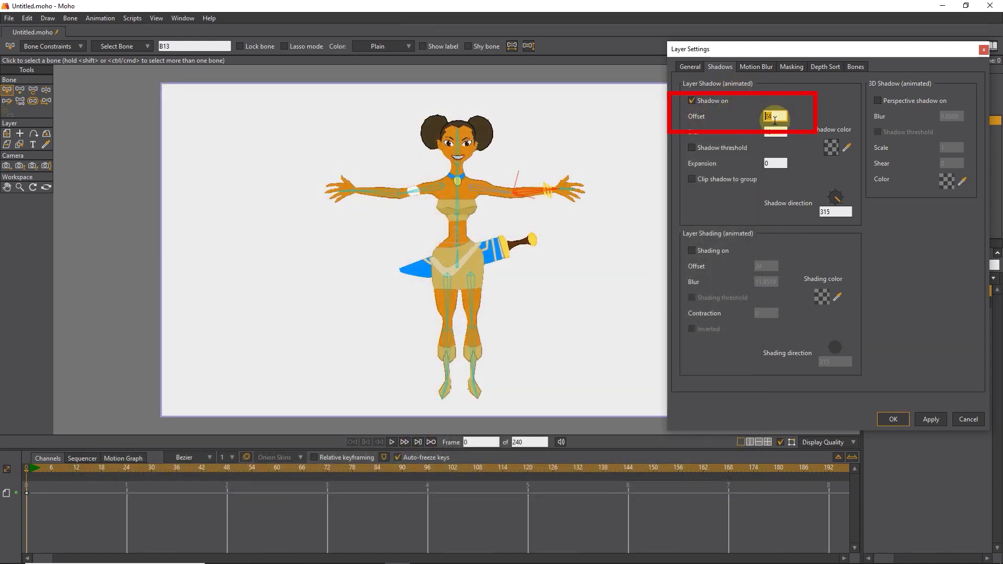
click(930, 419)
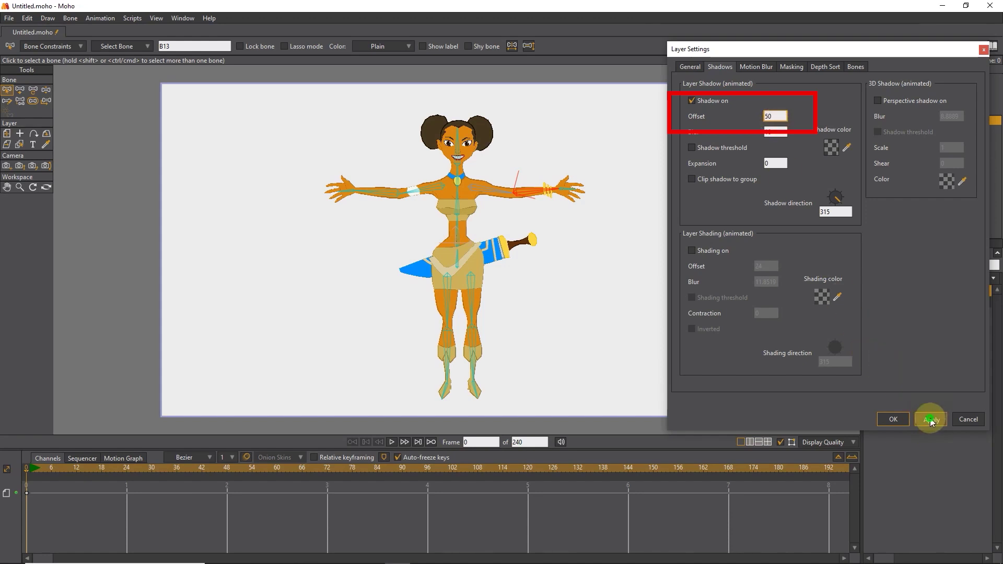
key(ctrl+r)
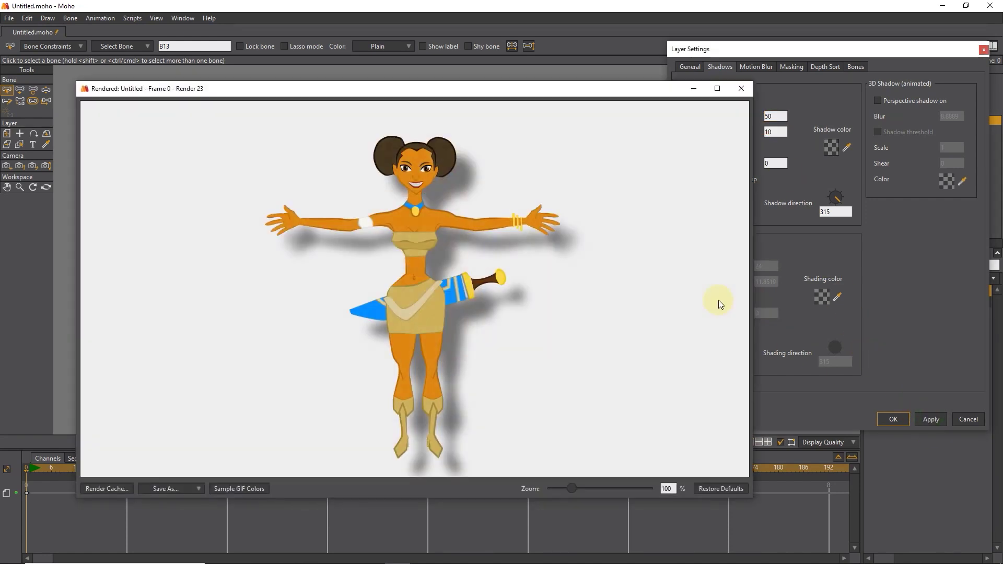
drag(419, 87, 419, 58)
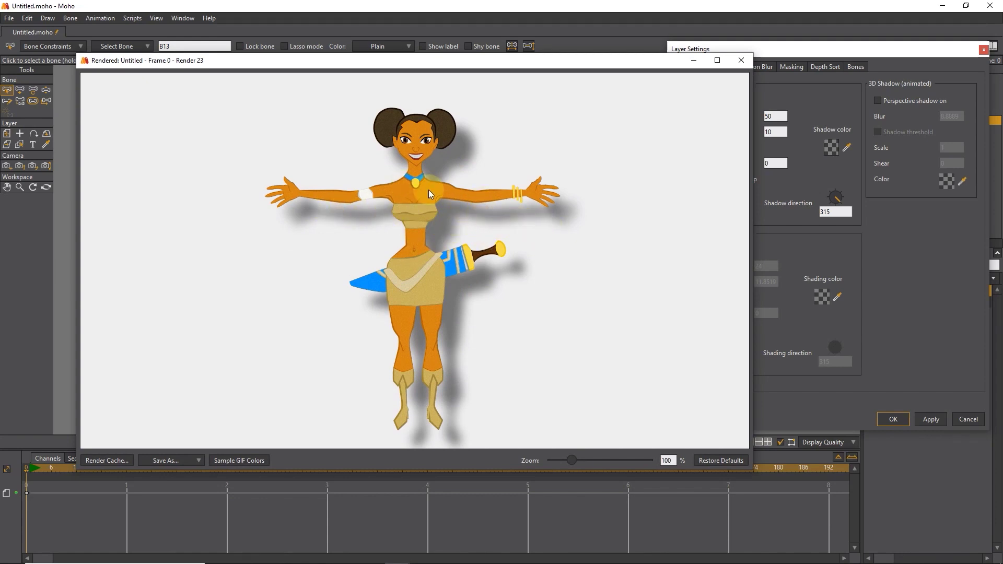
drag(605, 69, 571, 76)
click(763, 50)
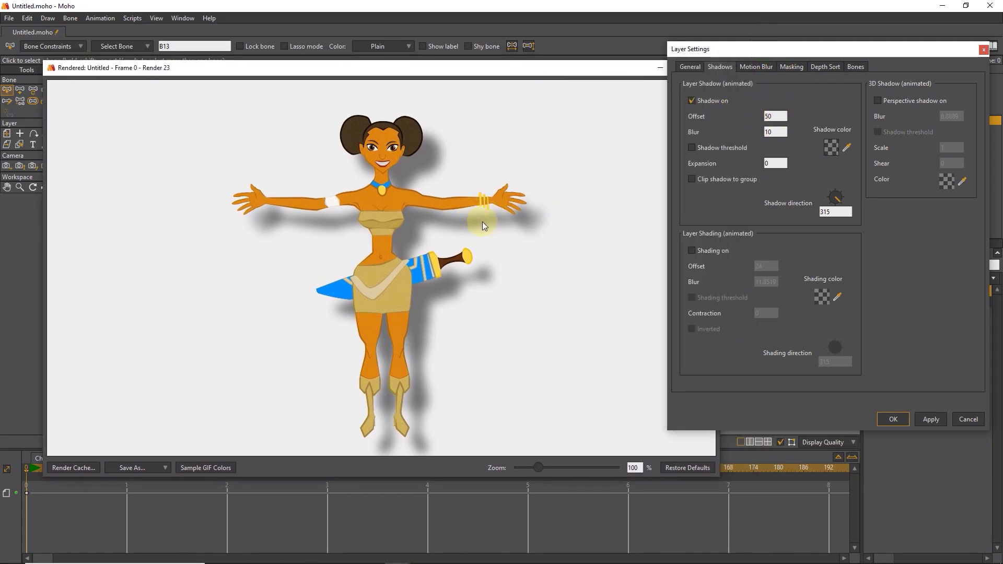
Set the layer shadow's blur to 50, apply it, and preview the softened shadow in a render
click(778, 128)
double_click(775, 128)
text(20)
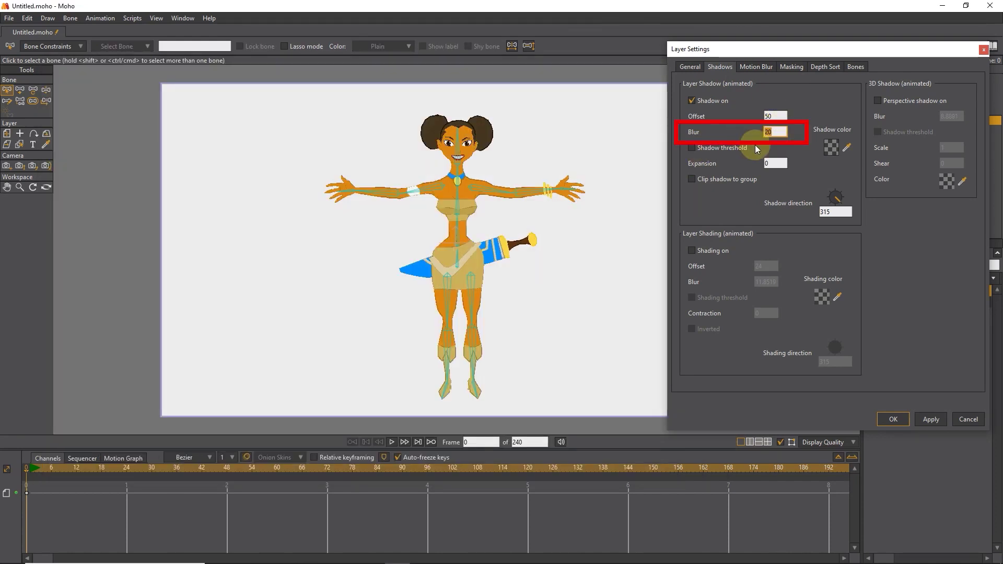
text(50)
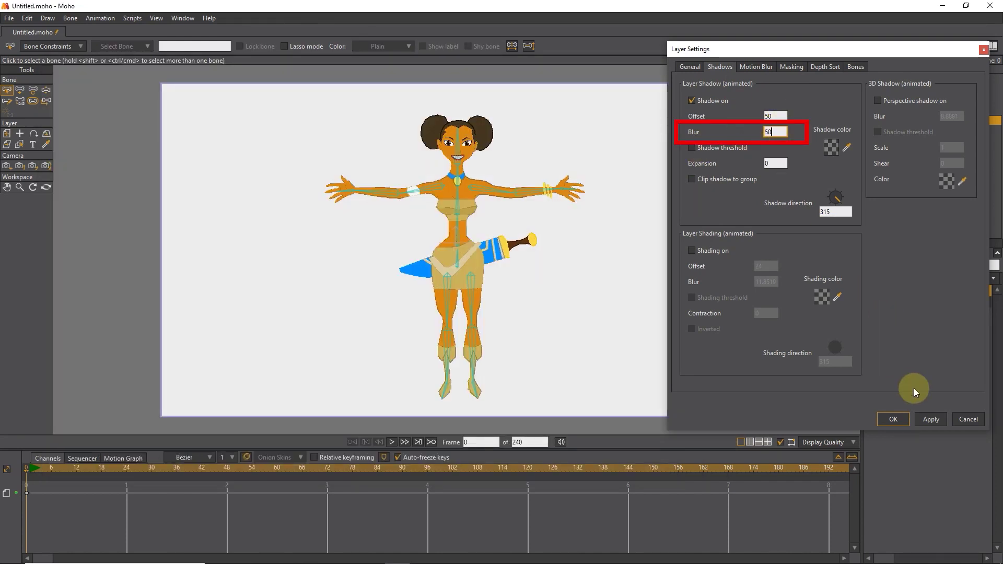
click(931, 419)
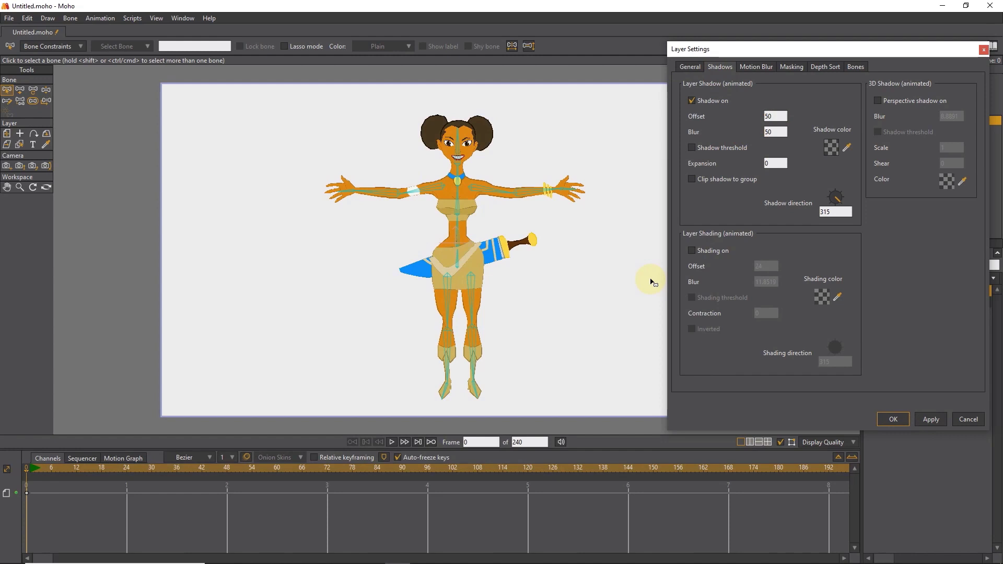
key(ctrl+r)
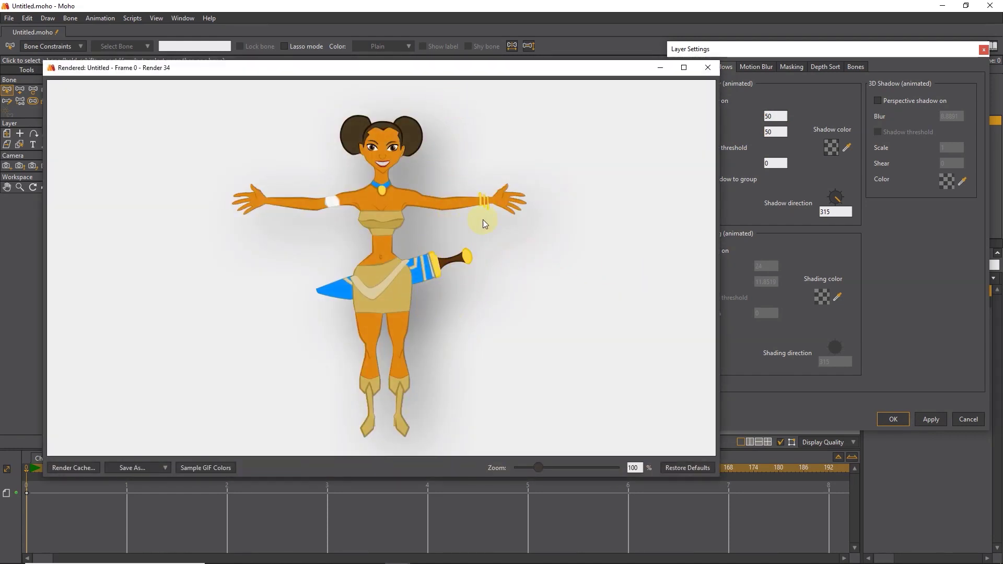
click(707, 67)
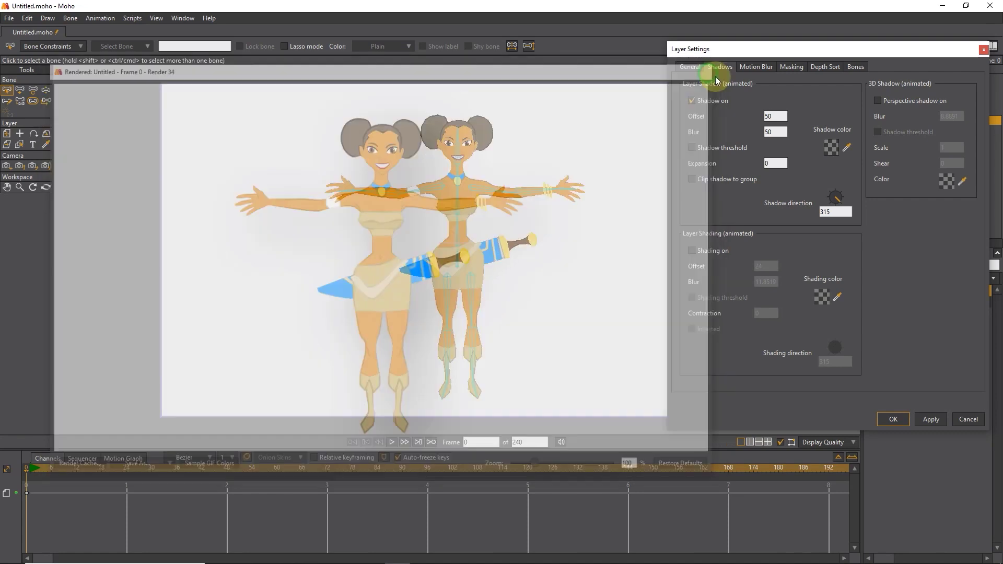
Reduce the layer shadow's blur to 30, apply it, and preview the result in a render
double_click(775, 132)
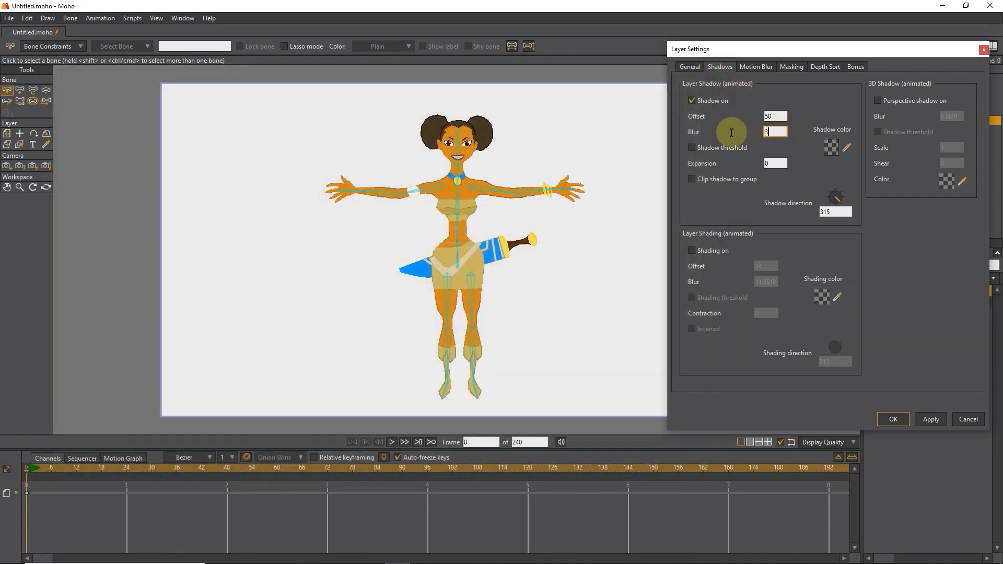
click(931, 419)
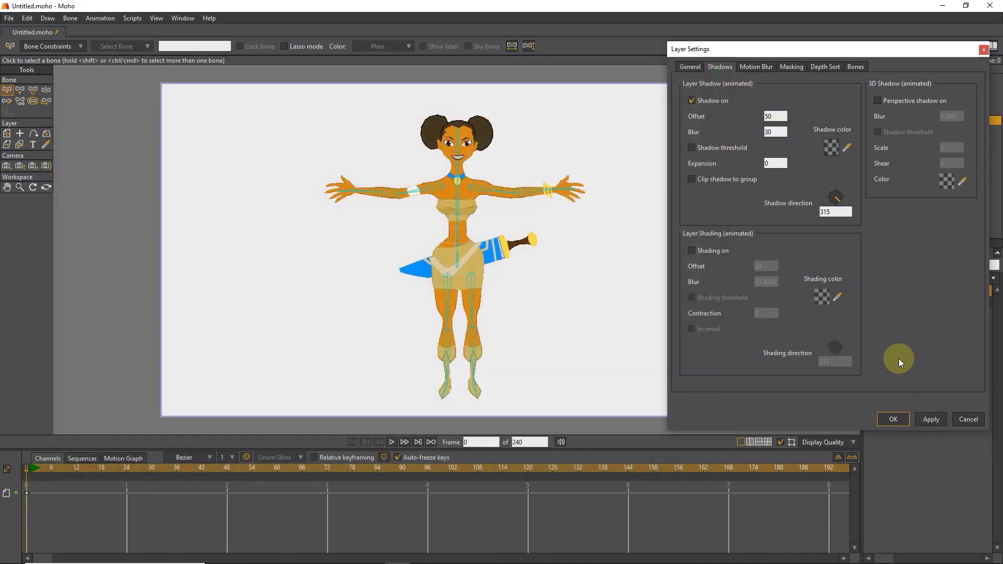
key(ctrl+r)
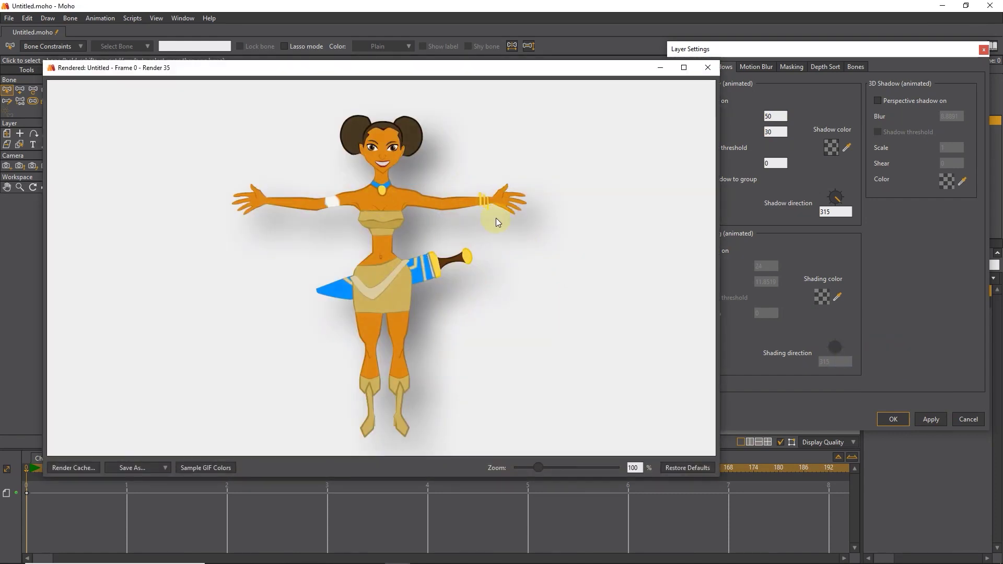
click(707, 68)
Set the layer shadow's blur back to 10 and apply it
double_click(781, 132)
text(2)
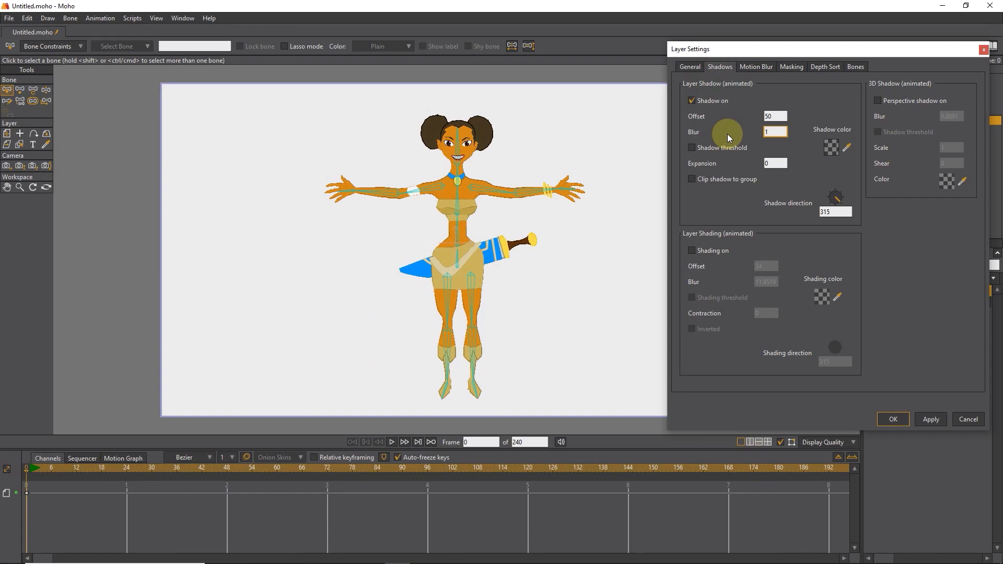
text(10)
click(923, 419)
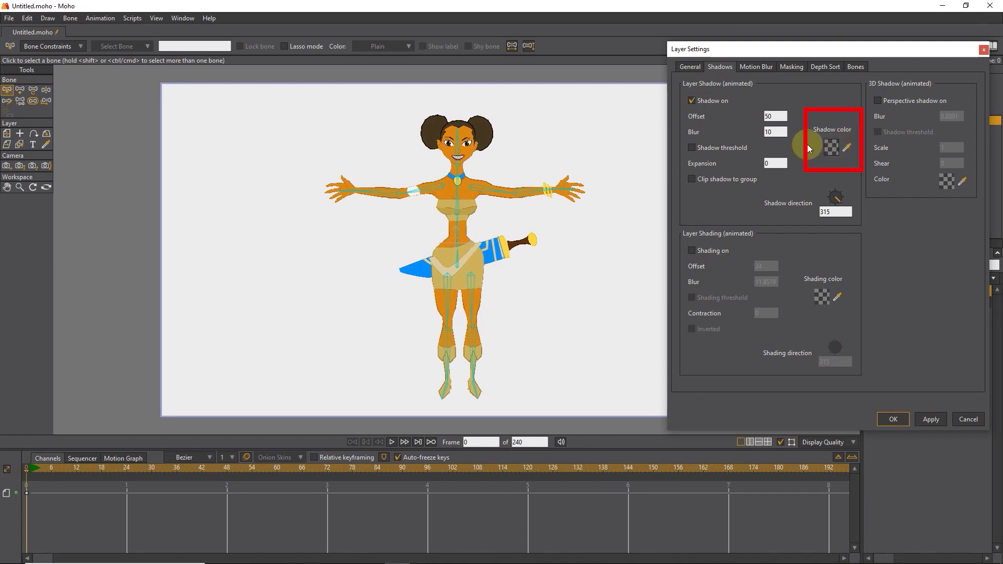
Change the layer shadow's color to light red E65F5F and preview the tinted shadow in a render
click(830, 147)
drag(685, 242, 692, 207)
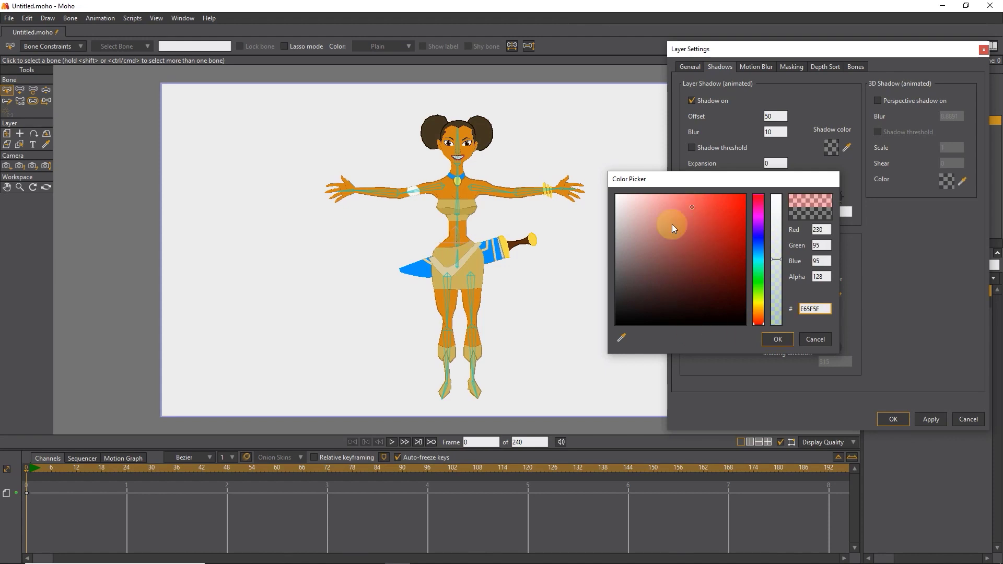
click(777, 339)
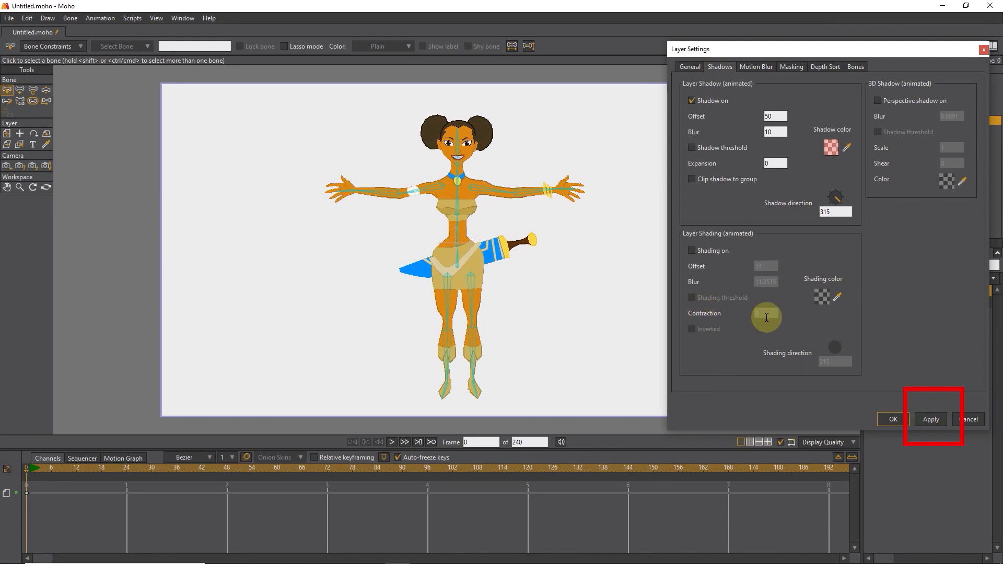
key(ctrl+r)
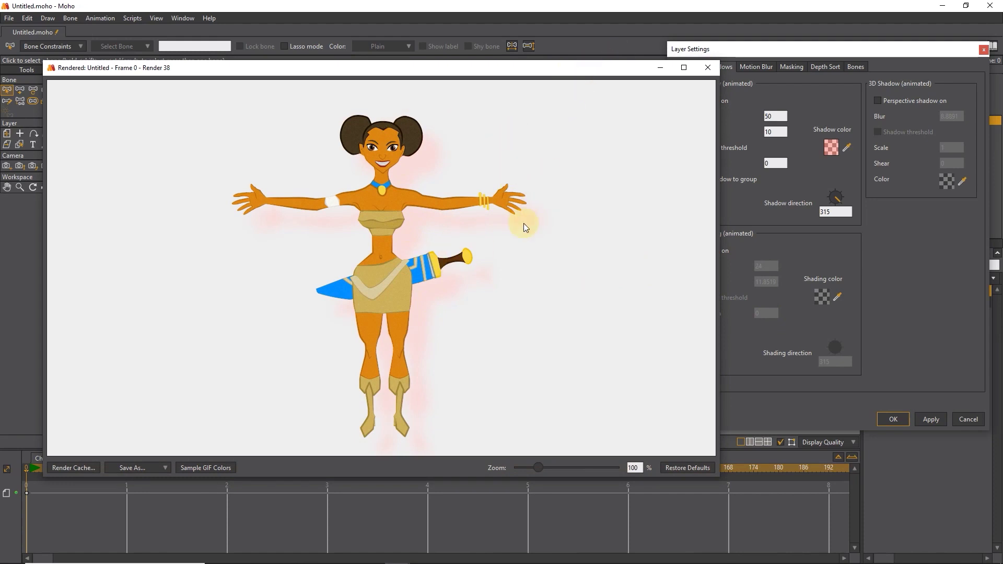
click(708, 67)
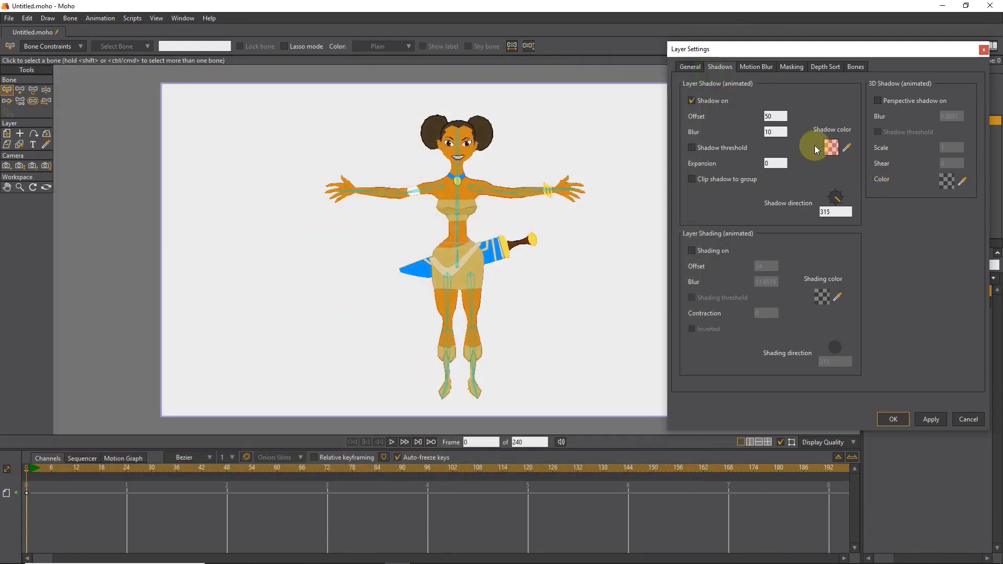
Shift the layer shadow's color to a blue hue and preview it in a render
click(829, 148)
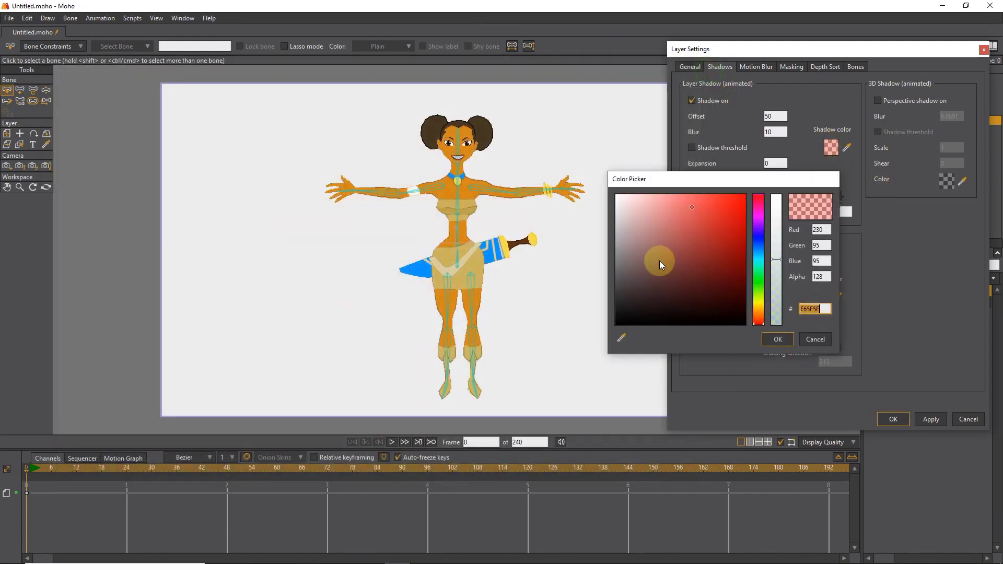
click(757, 244)
click(778, 339)
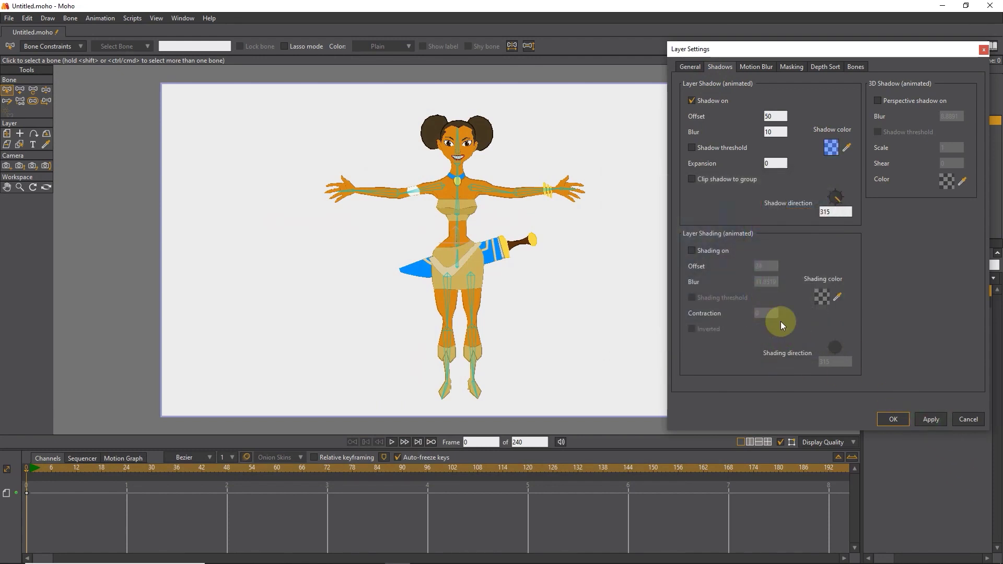
key(ctrl+r)
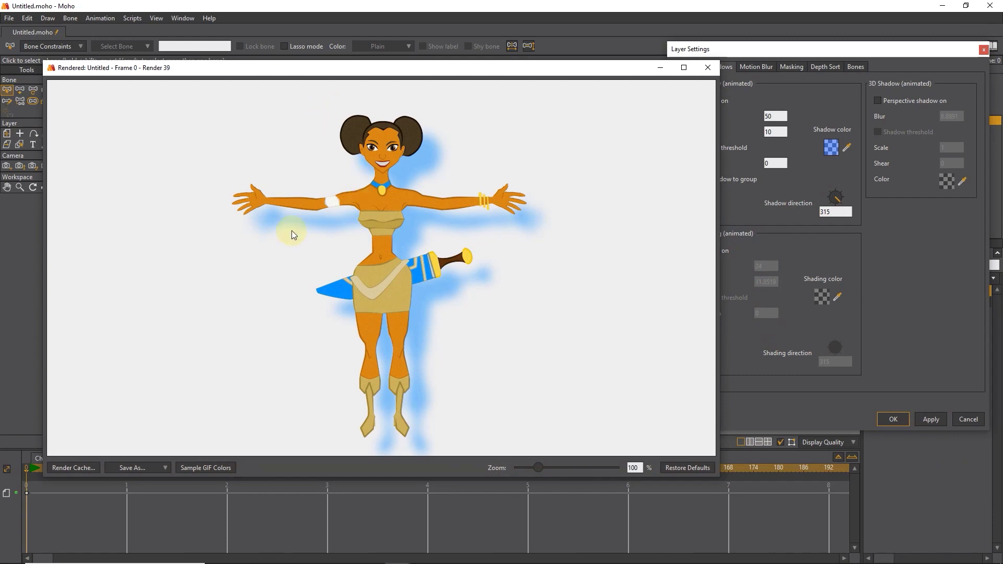
click(708, 67)
Check the shadow color picker's sliders, set the shadow direction to 131.63, and preview the redirected shadow in a render
click(835, 150)
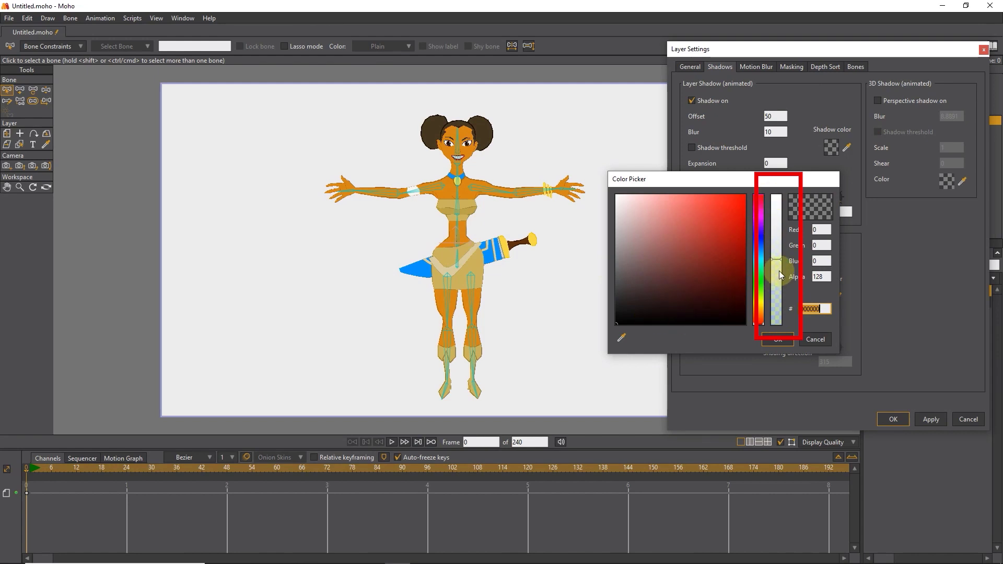
click(816, 339)
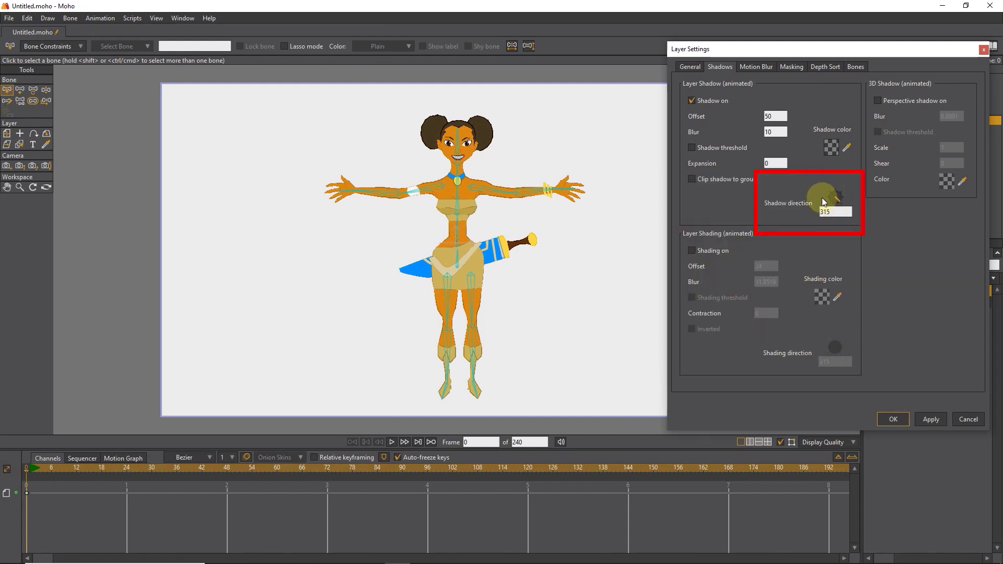
drag(832, 192, 870, 201)
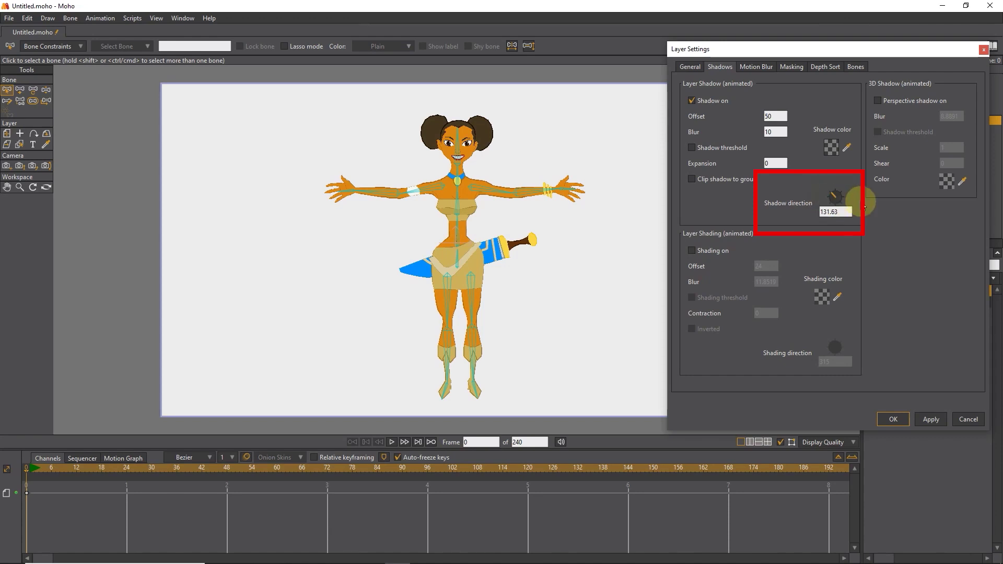
click(931, 419)
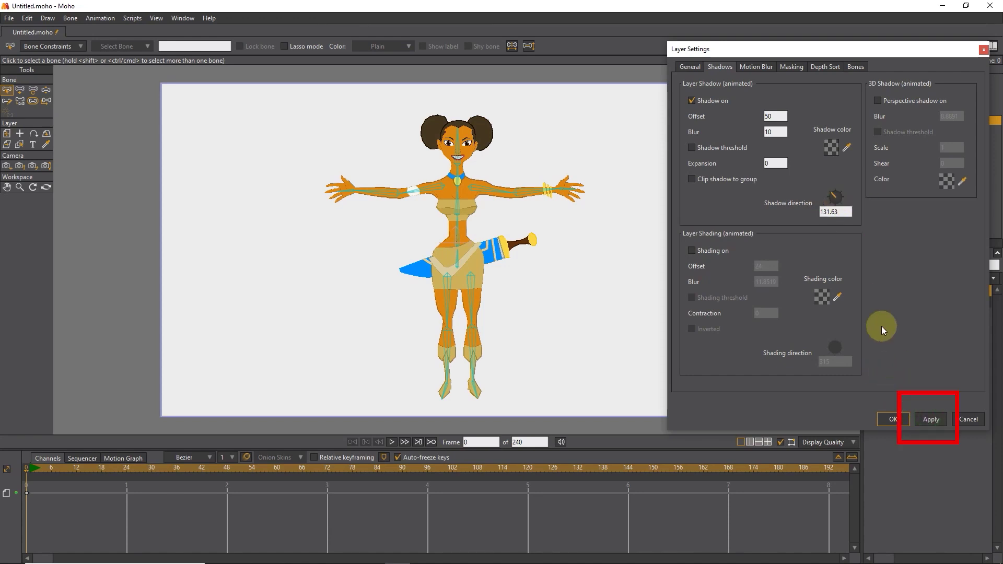
key(ctrl+r)
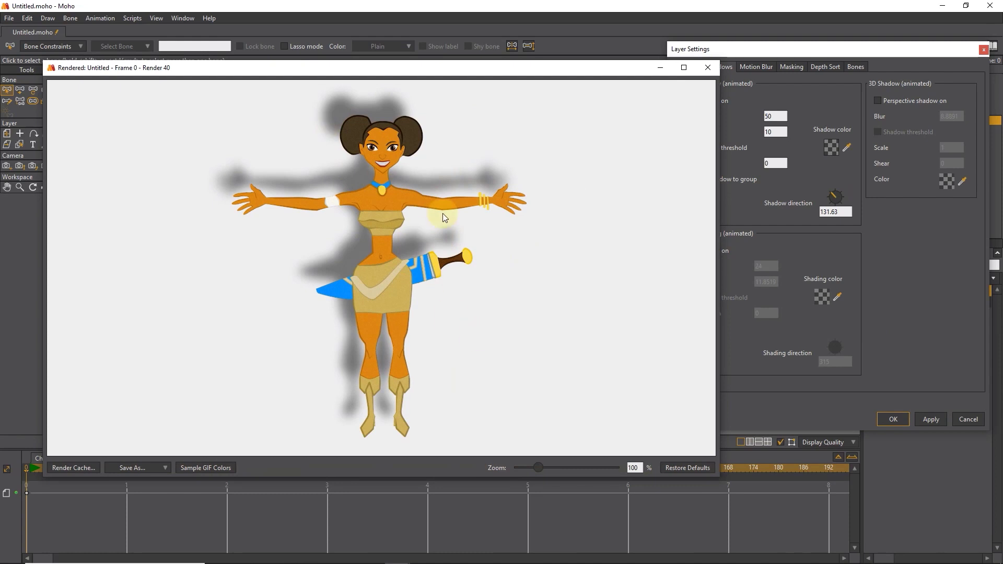
click(708, 67)
Set the shadow direction to 288.43, enable the shadow threshold, apply it, and preview the hard-edged shadow in a render
drag(824, 191, 682, 149)
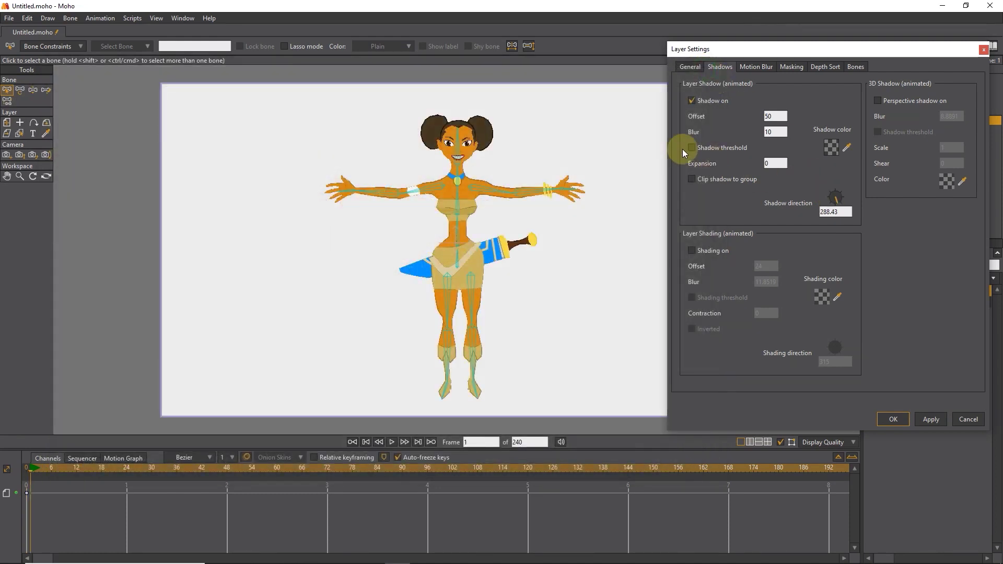
click(693, 148)
key(ctrl+r)
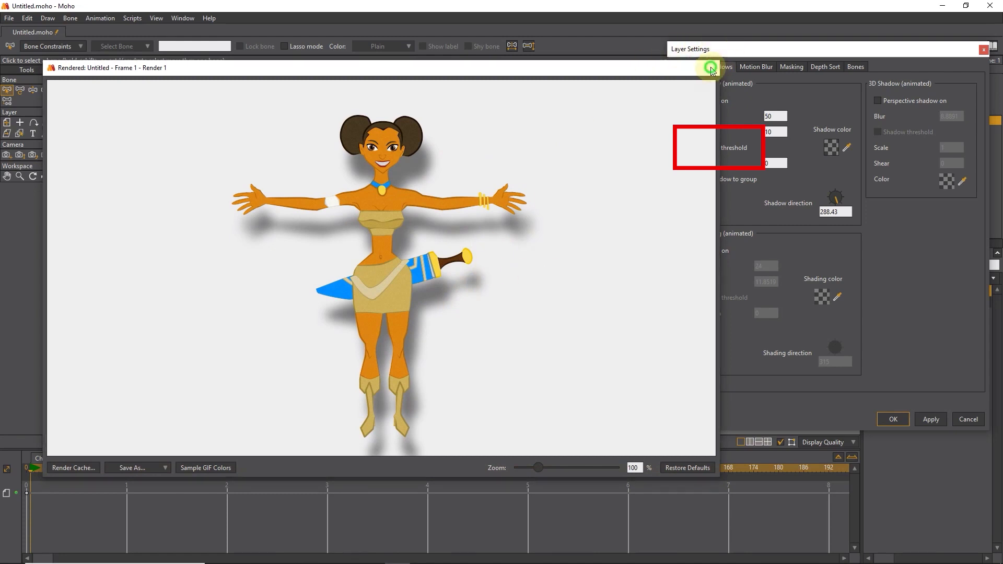
click(711, 69)
click(930, 419)
key(ctrl+r)
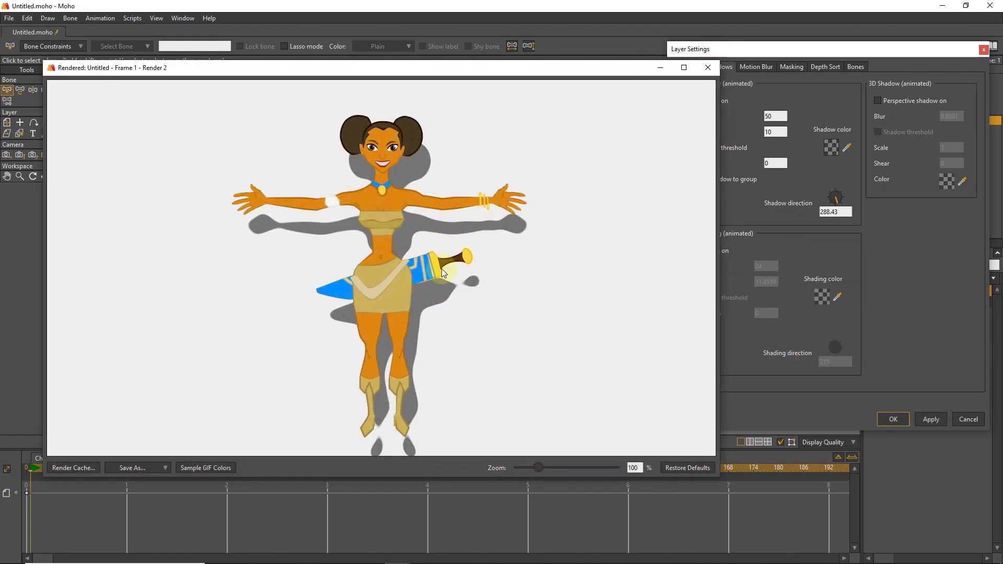
click(707, 68)
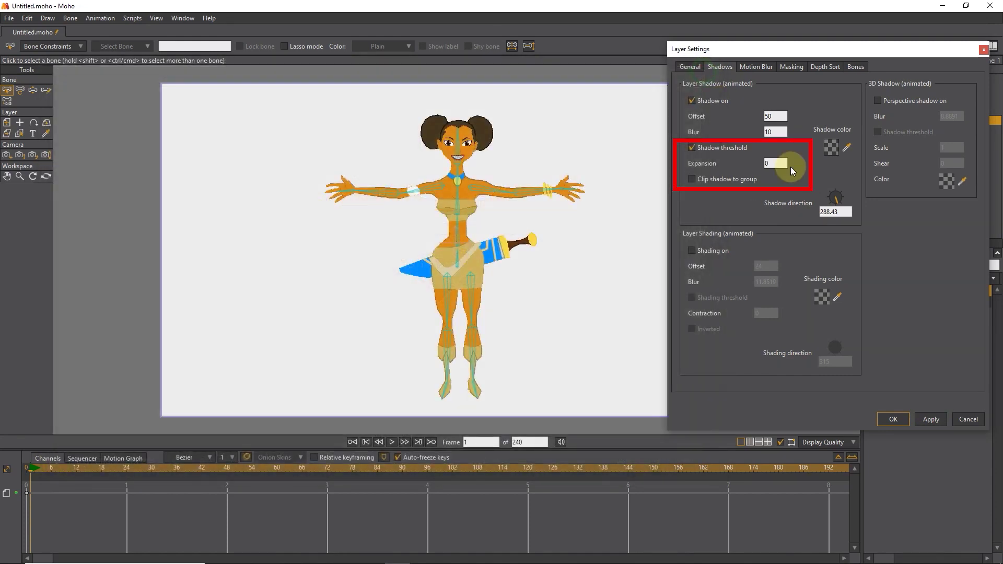
Set the layer shadow's expansion to 2 and preview it in a render
double_click(776, 163)
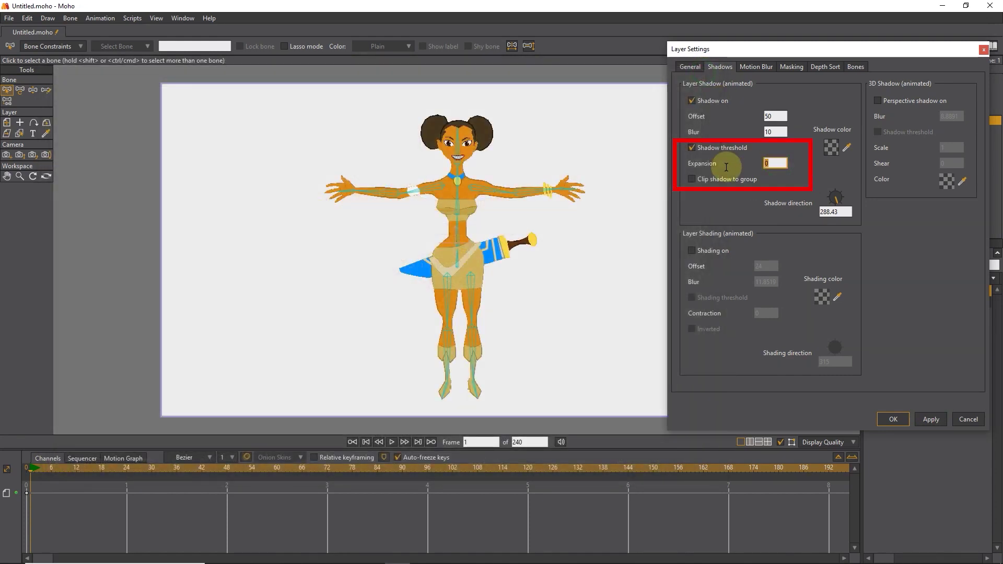
text(2)
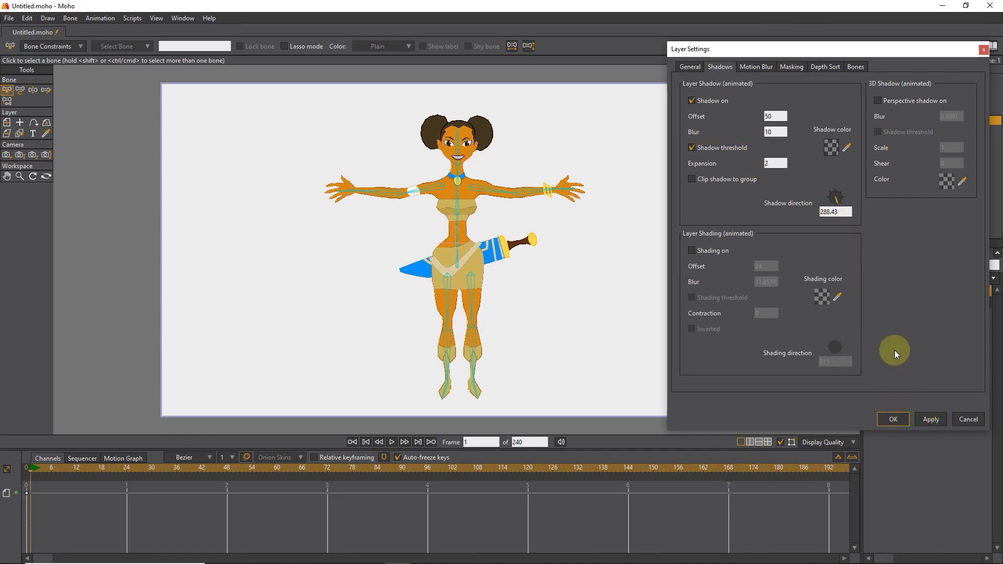
key(ctrl+r)
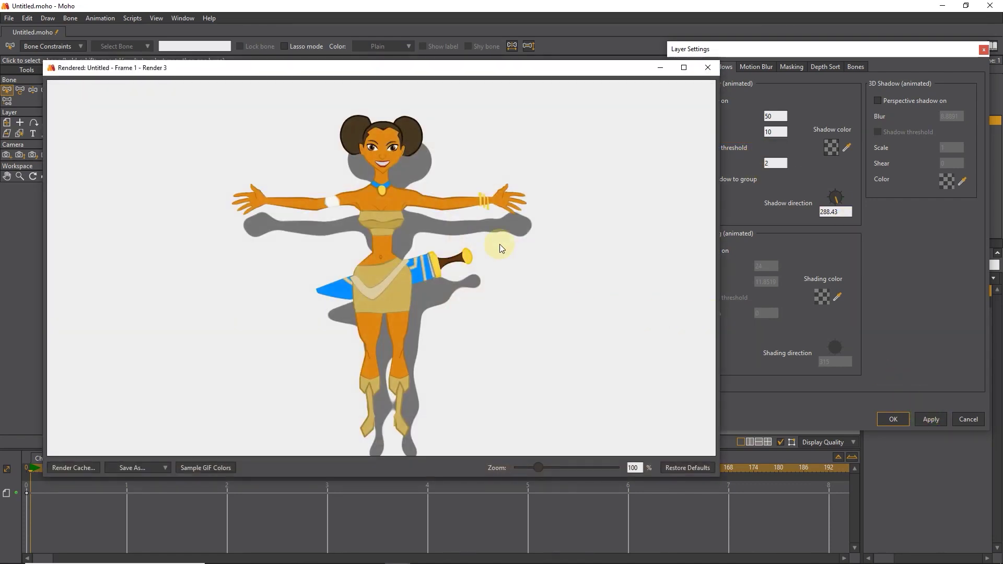
click(707, 67)
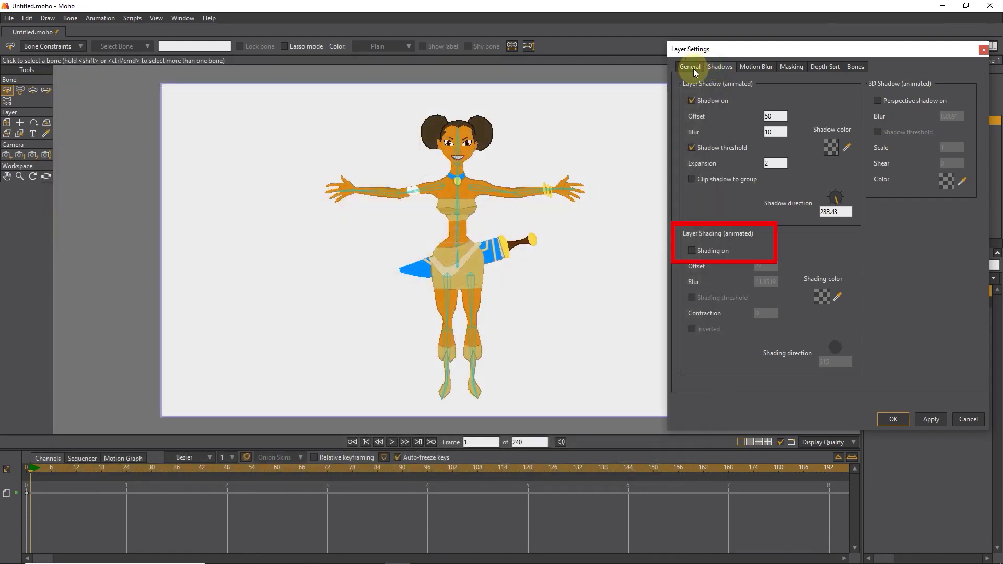
Turn off the layer shadow, turn on layer shading, and preview the shaded character in a render
click(691, 101)
click(692, 251)
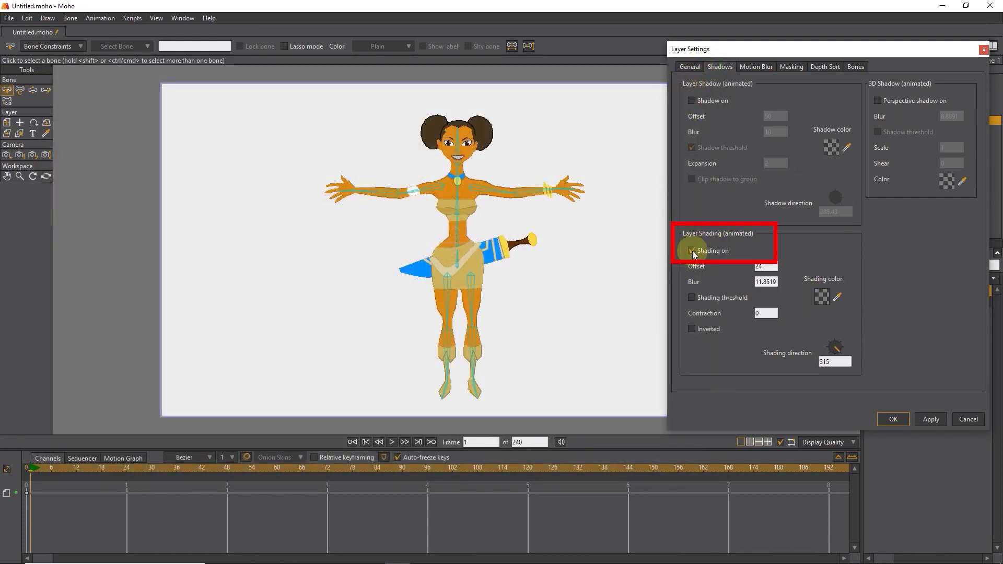
click(926, 420)
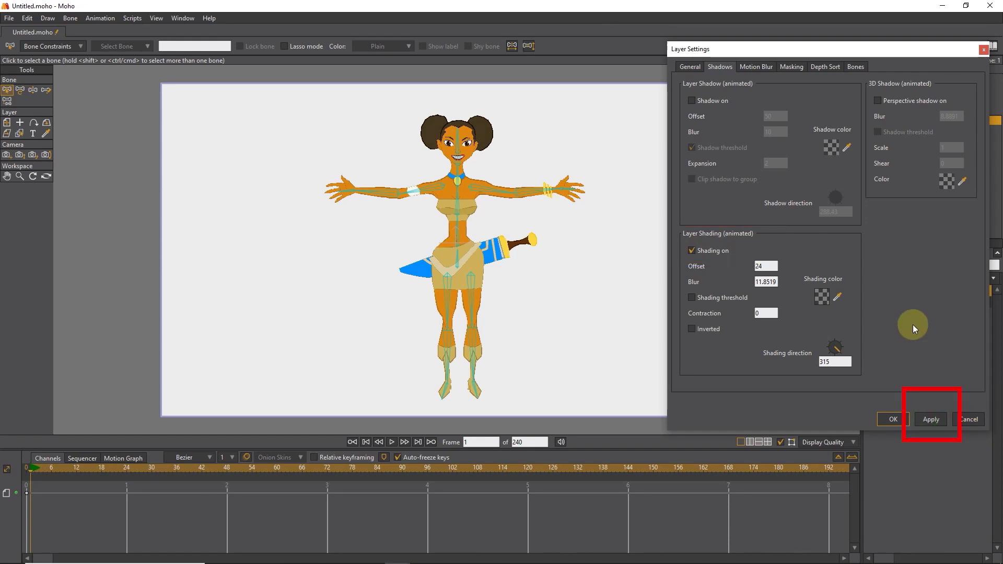
key(ctrl+r)
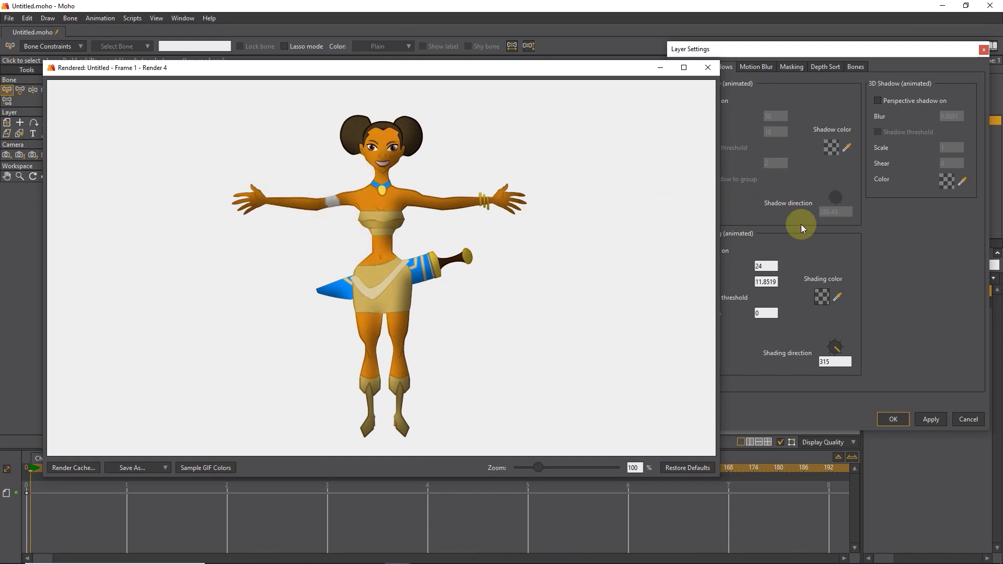
Set the layer shading's offset to 50, apply it, and preview the result in a render
click(768, 230)
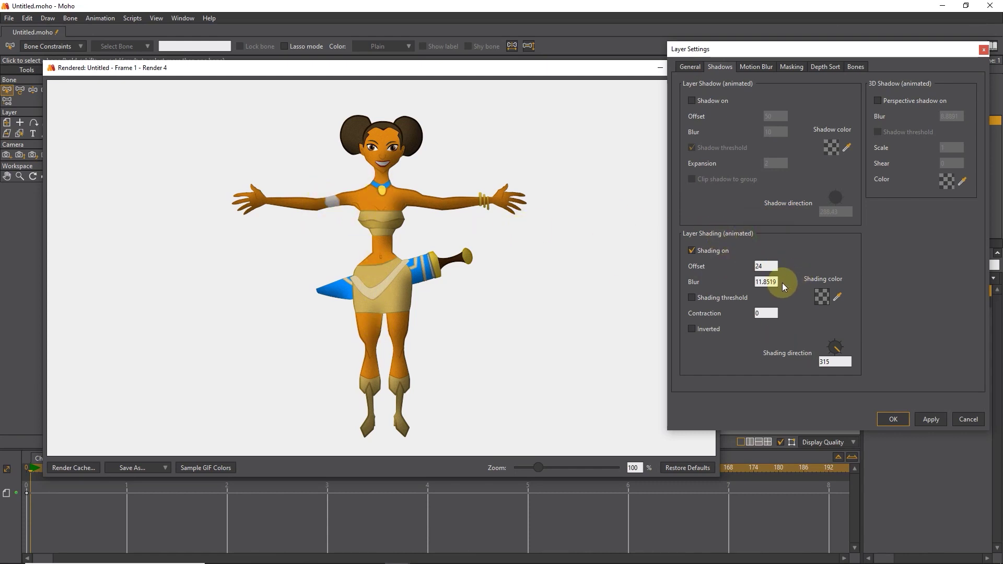
double_click(766, 268)
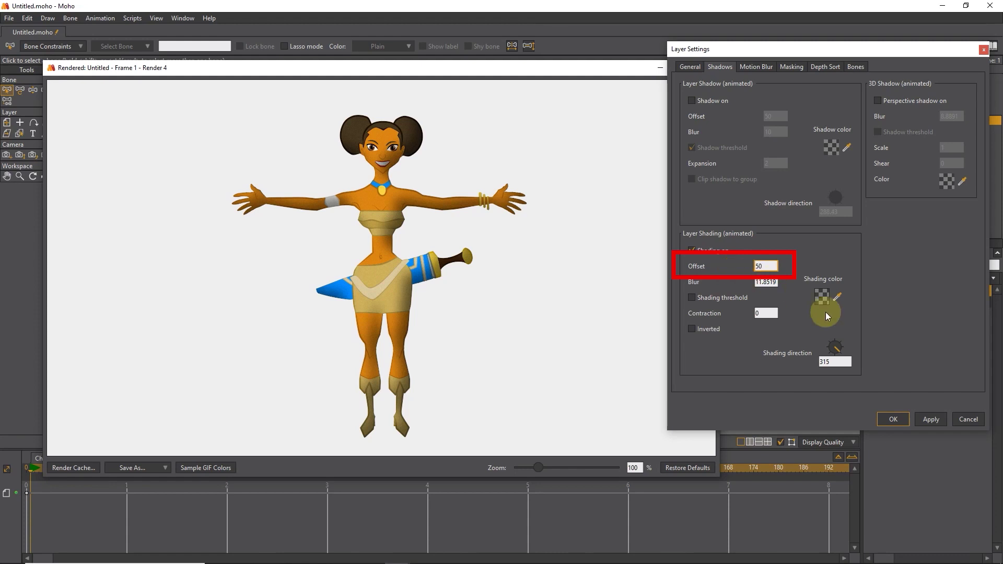
click(931, 420)
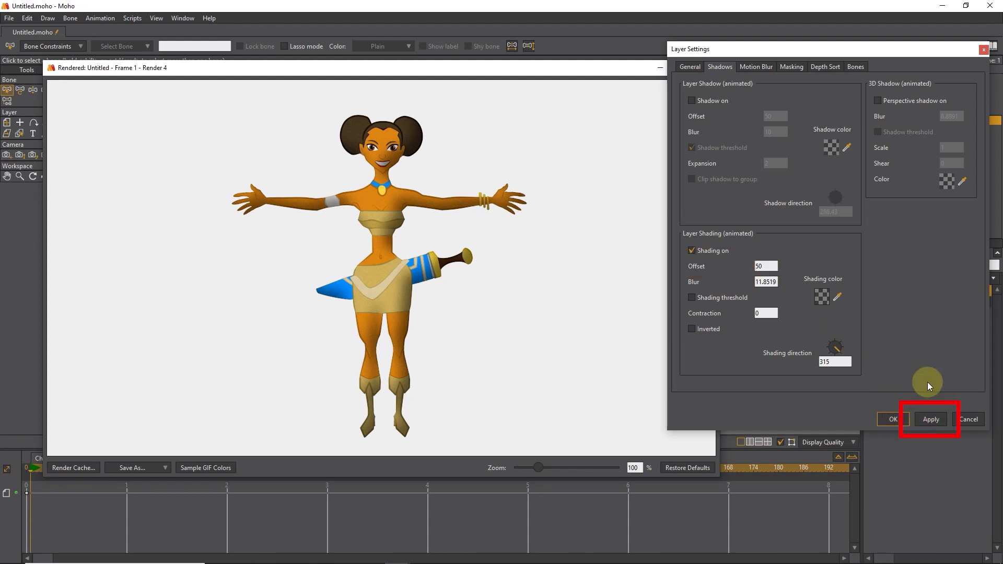
key(ctrl+r)
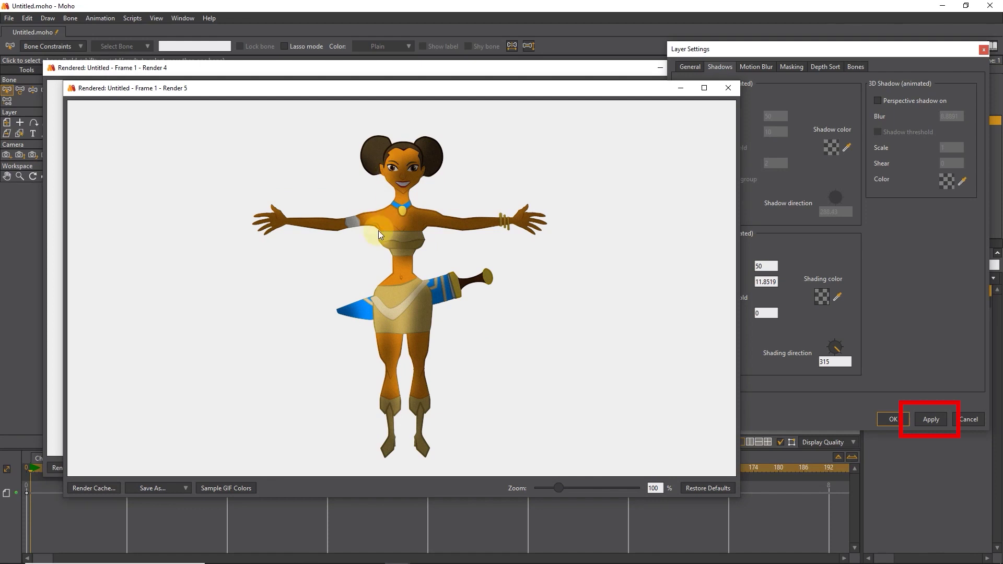
Set the layer shading's offset to 5 and blur to 1, apply, and preview the thin edge shading in a render
double_click(765, 281)
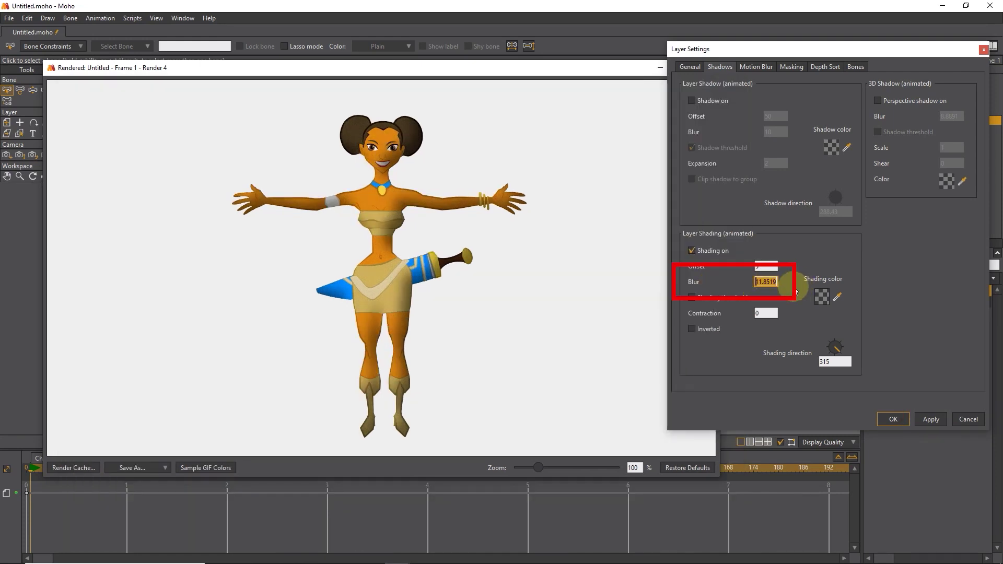
text(1)
click(931, 419)
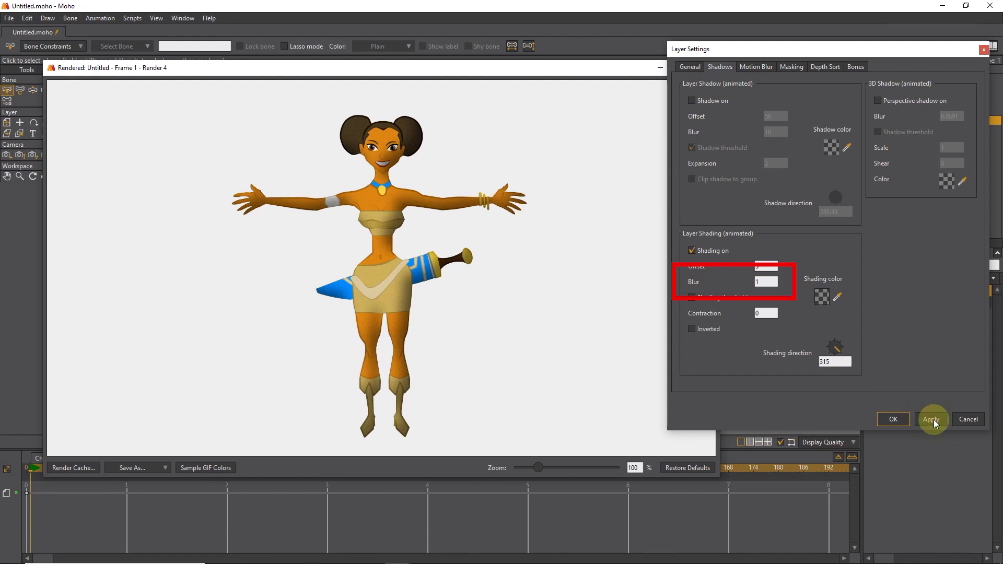
key(ctrl+r)
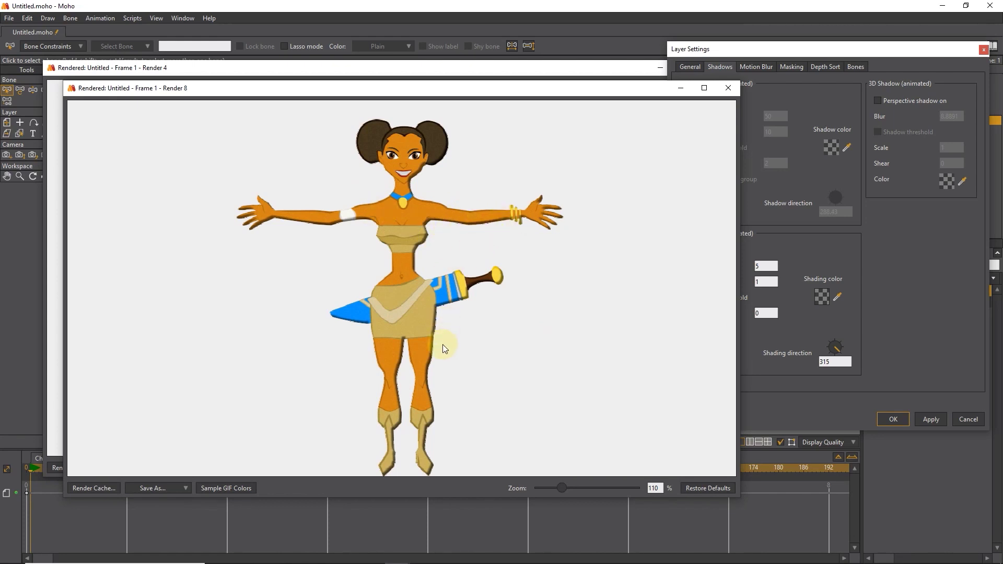
click(730, 88)
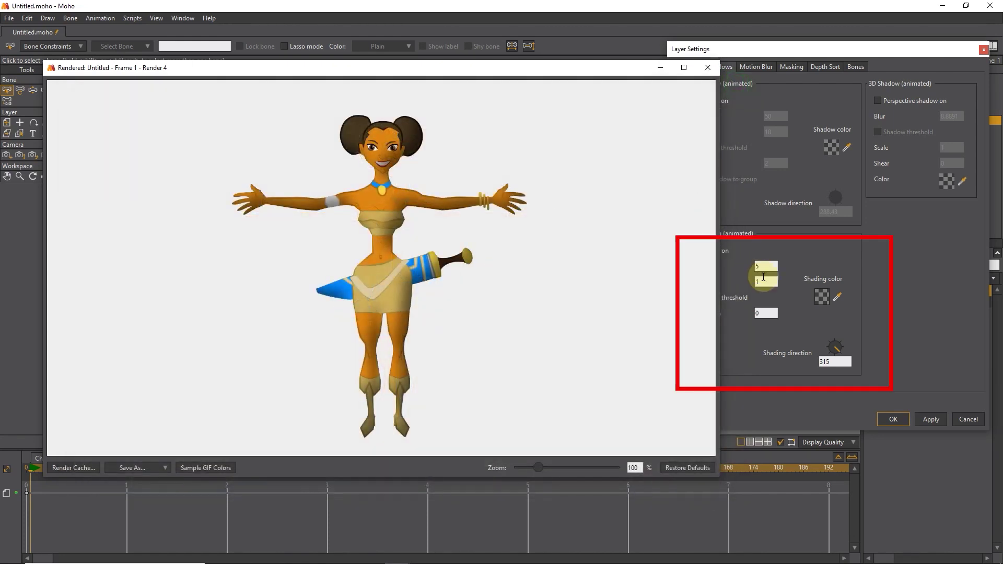
Set the layer shading's blur to 5, apply it, and preview the softer shading in a render
click(753, 56)
click(766, 281)
text(5)
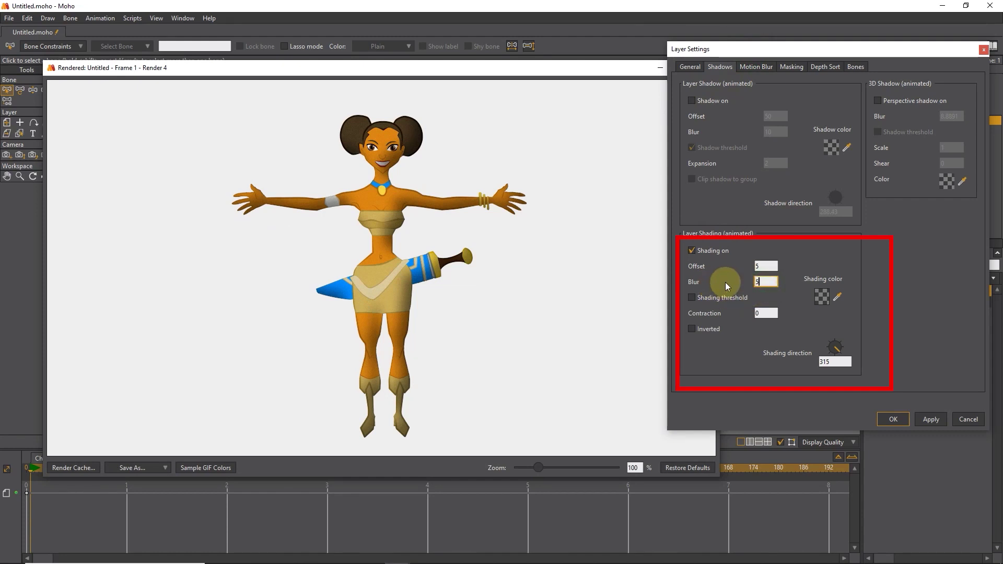
click(926, 422)
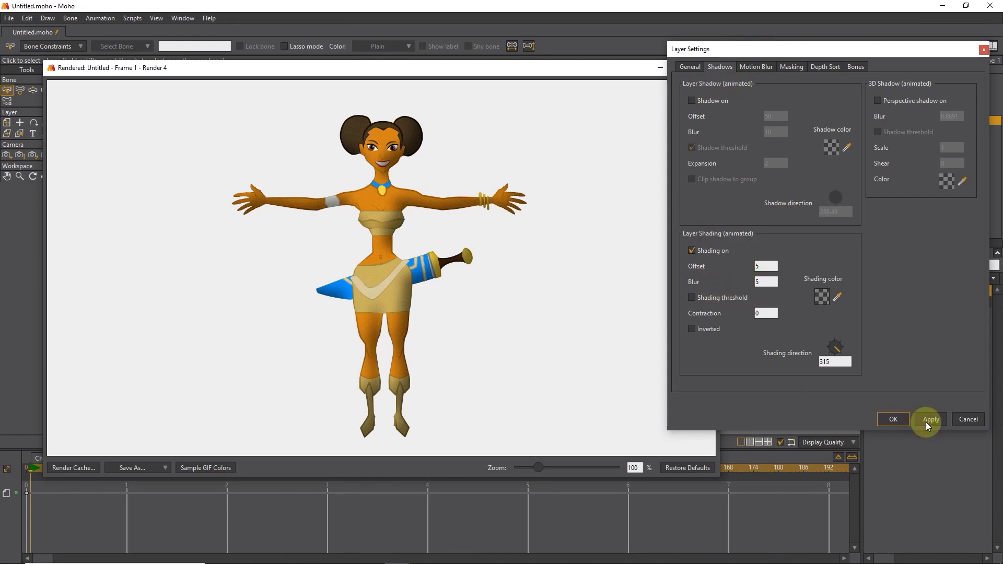
click(541, 77)
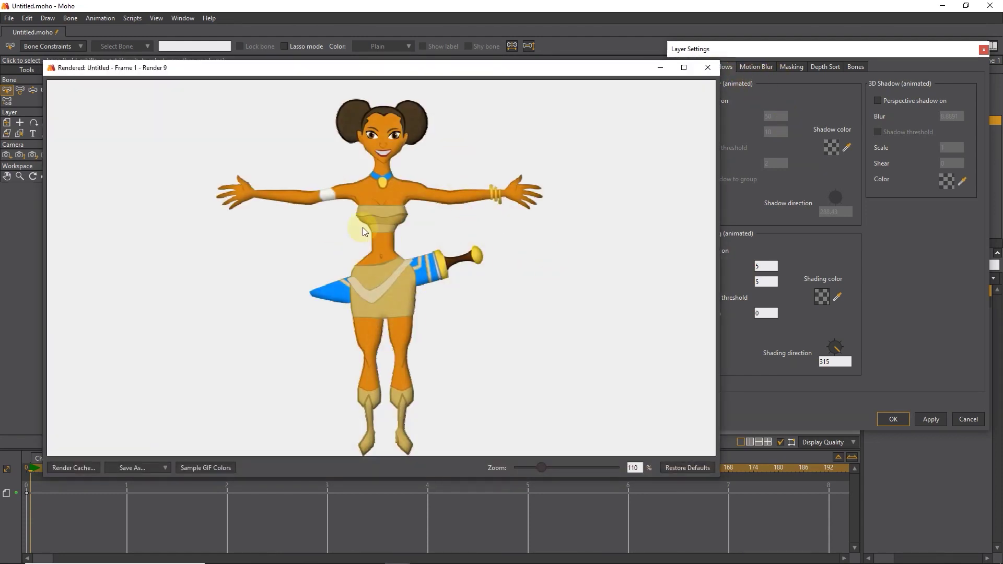
click(711, 69)
Enable the shading threshold, set the shading offset to 18 and contraction to 2, and preview the cel-style shading in a render
click(692, 298)
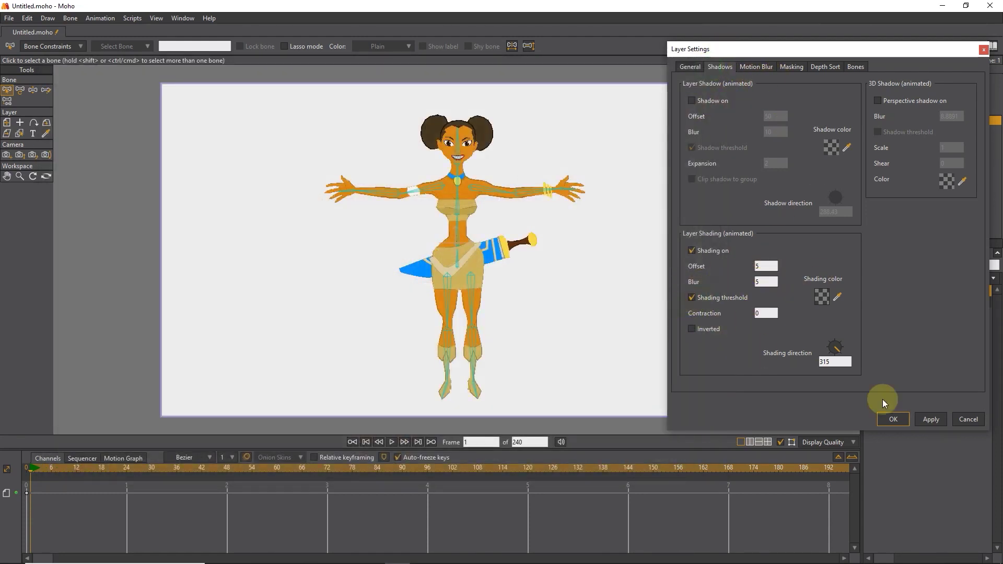
click(929, 418)
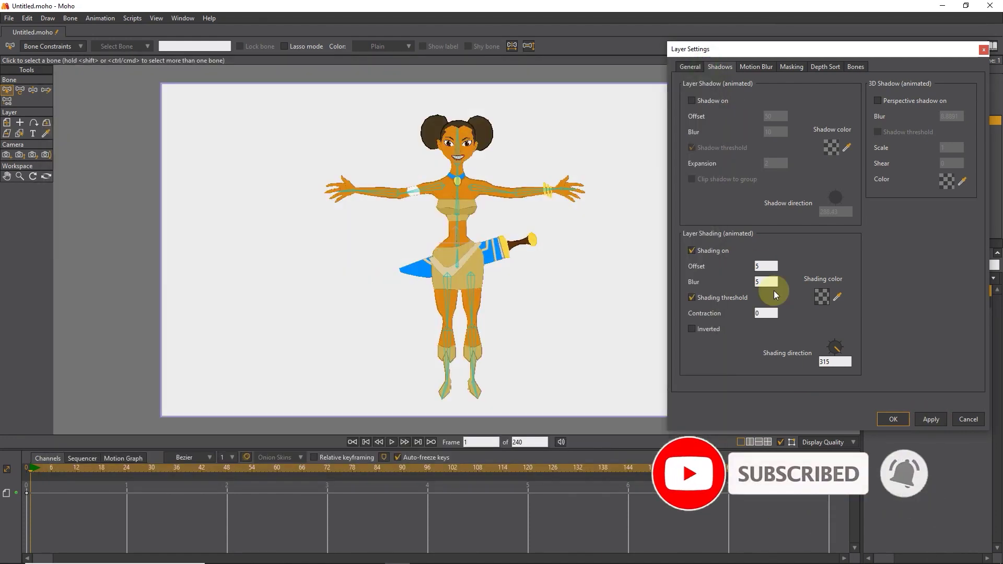
drag(771, 267, 735, 267)
text(18)
drag(774, 313, 747, 316)
text(2)
click(936, 419)
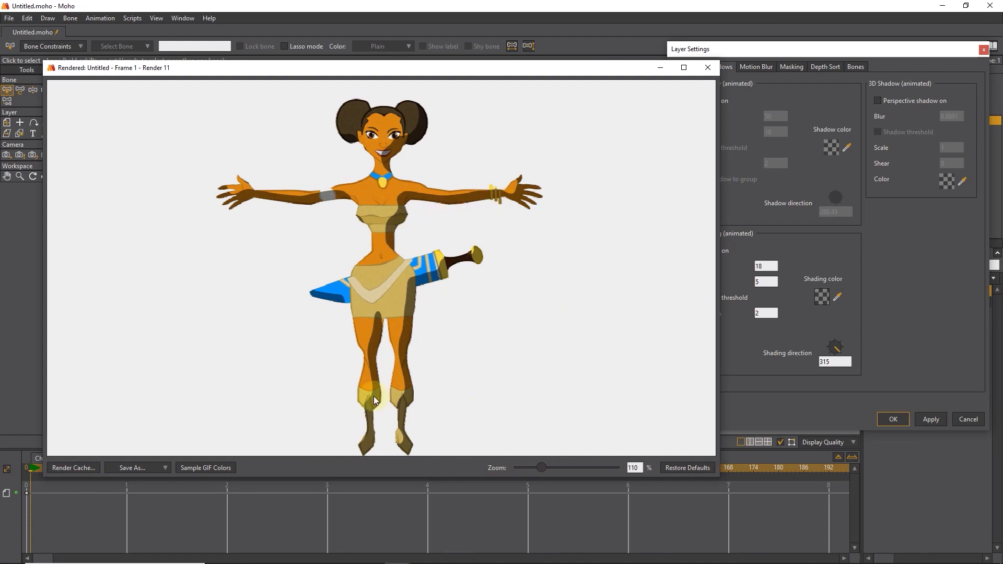
click(708, 68)
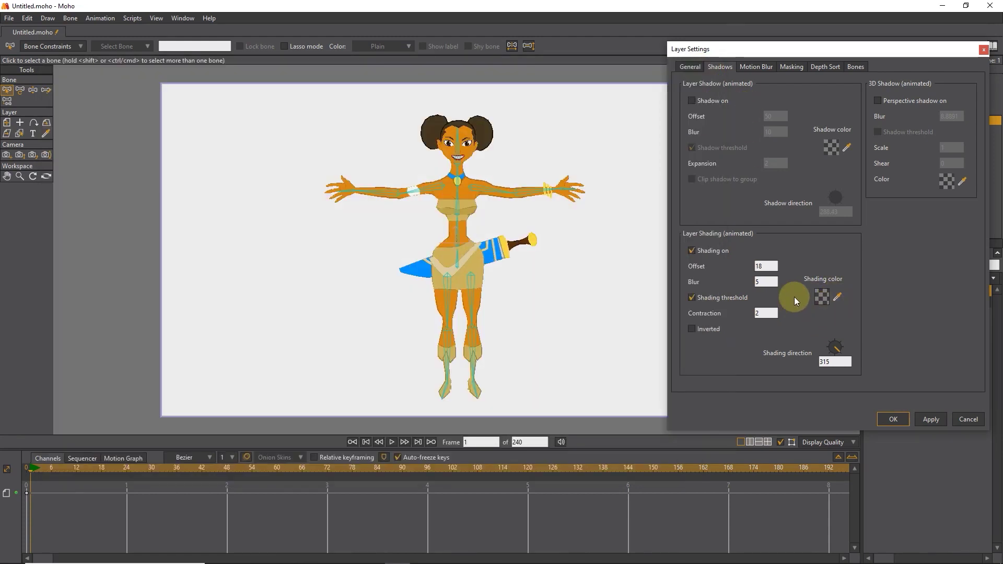
Change the layer shading's color to a semi-transparent yellow
click(820, 297)
click(728, 264)
click(755, 292)
click(776, 340)
Set the layer shading's offset and blur both to 1 and preview the yellow shading in renders
double_click(761, 267)
text(1)
key(Tab)
text(1)
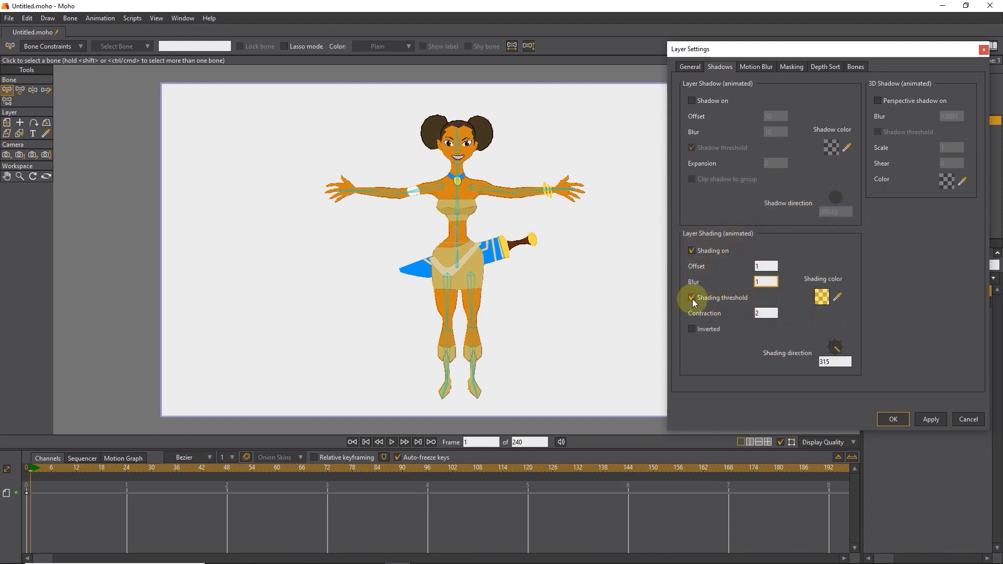
key(ctrl+r)
click(710, 68)
key(ctrl+r)
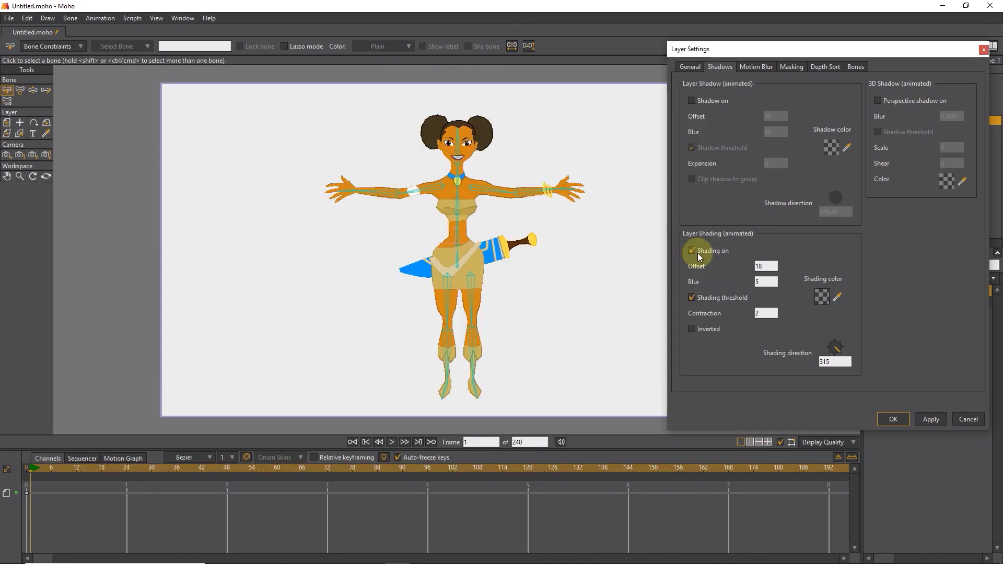
Turn off the layer shading and shift the Layer Settings window slightly aside
click(691, 251)
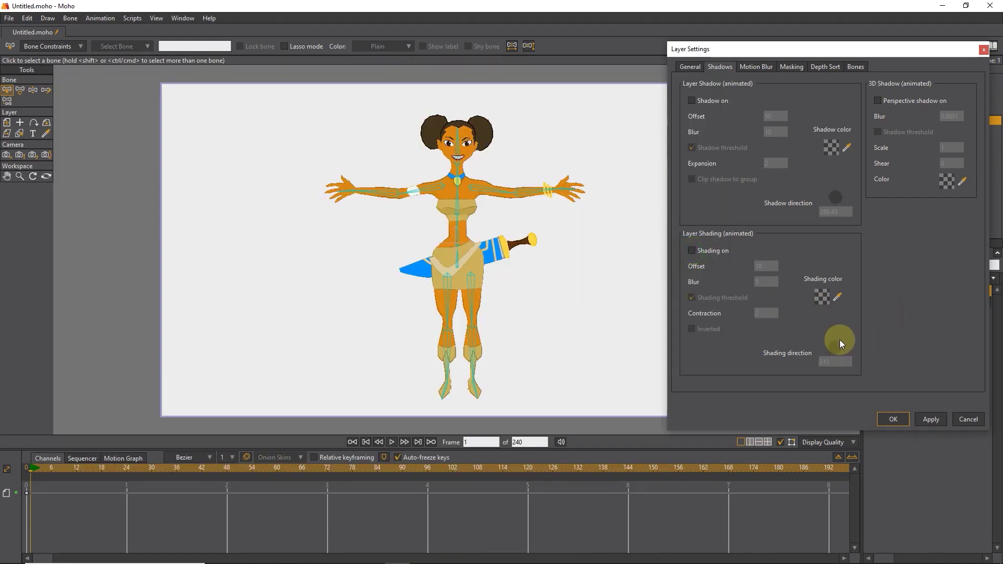
drag(834, 53, 804, 62)
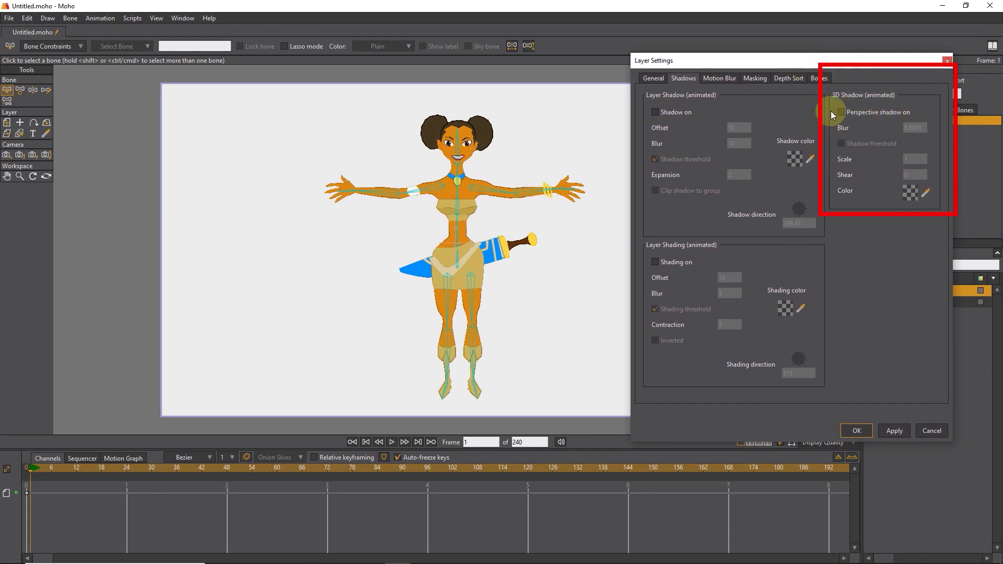
Turn on the layer's 3D perspective shadow and preview it in a render
click(842, 101)
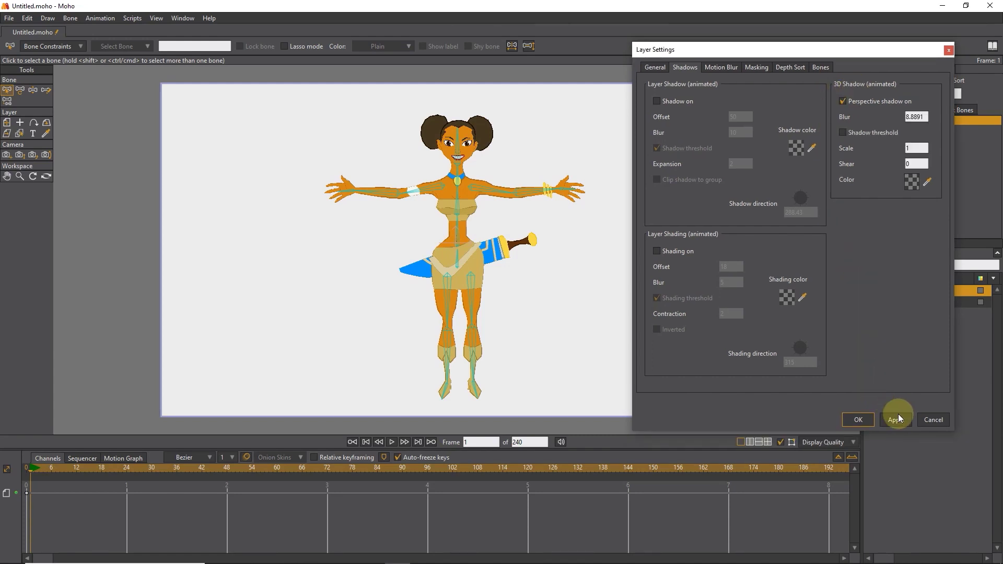
key(ctrl+r)
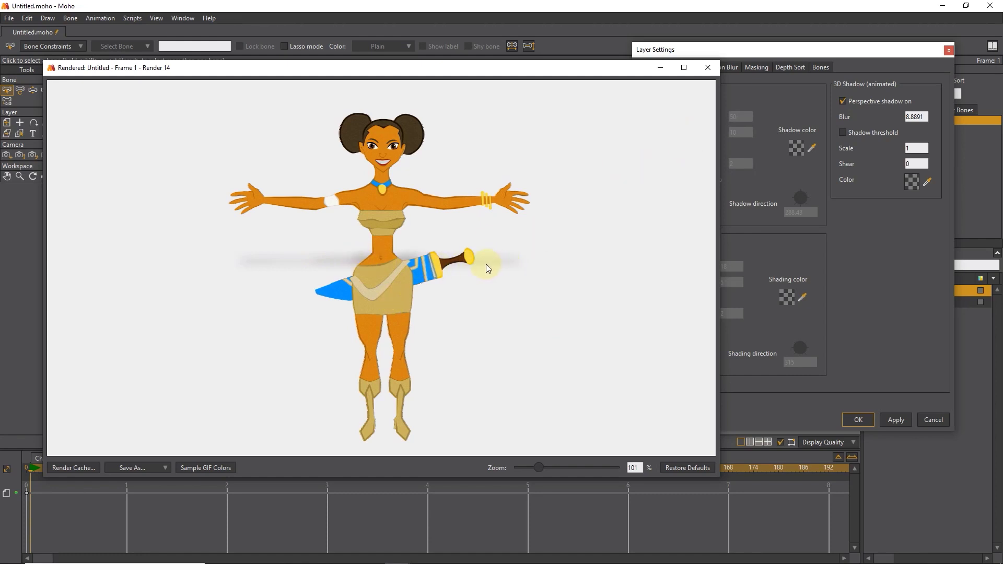
click(715, 74)
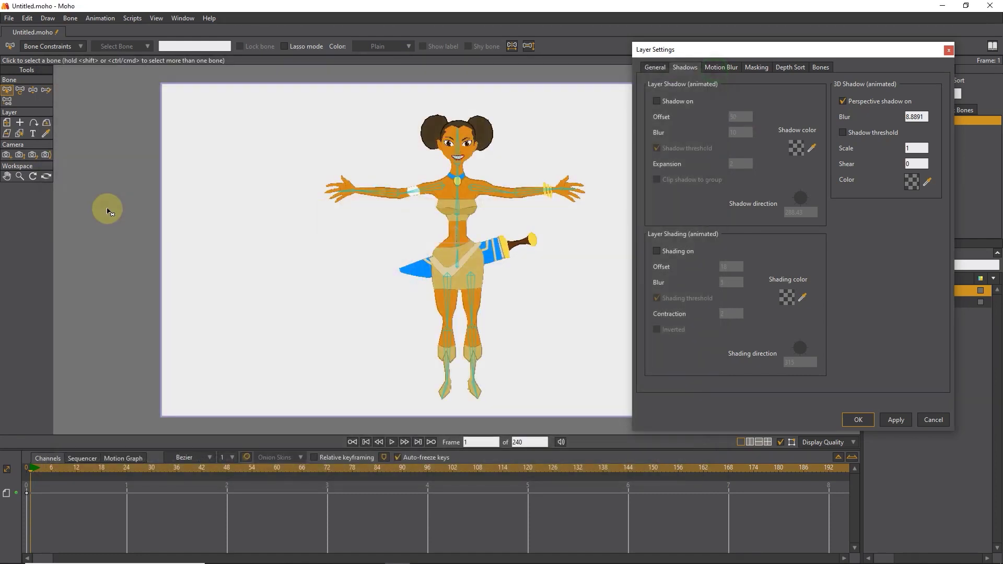
Orbit the workspace to a side view, render the perspective shadow from that angle, and reset the view
click(46, 176)
drag(379, 286, 501, 254)
key(ctrl+r)
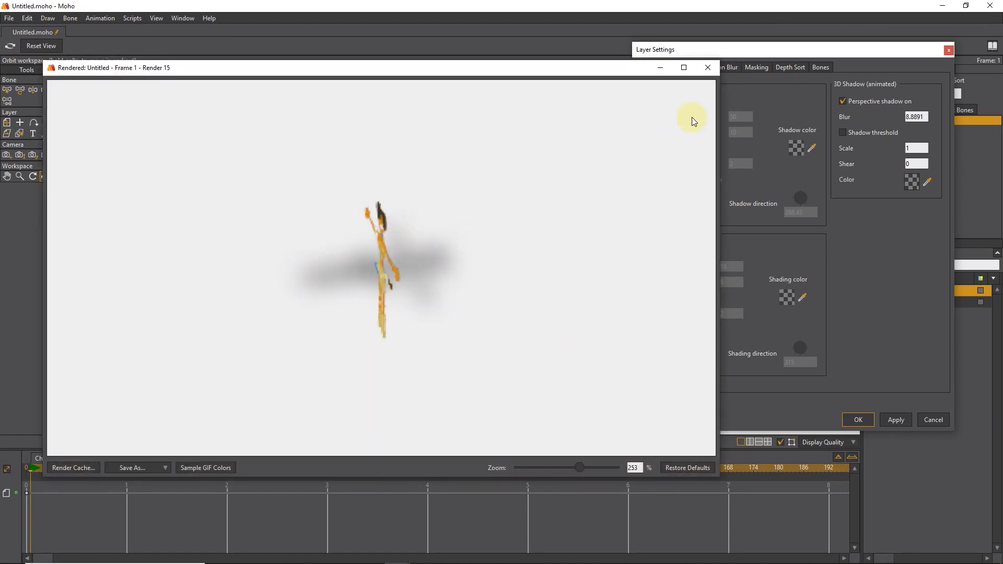
click(708, 67)
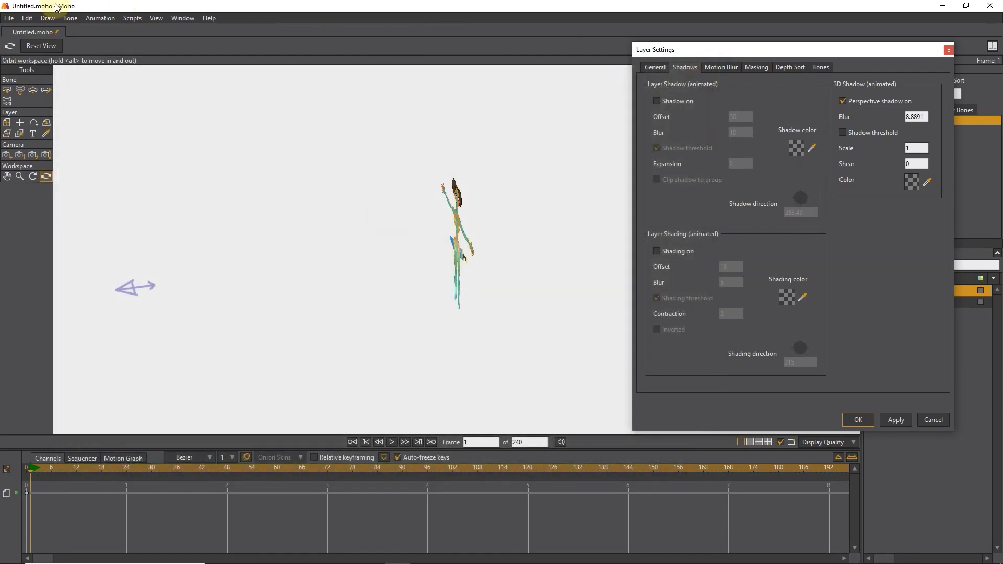
click(41, 45)
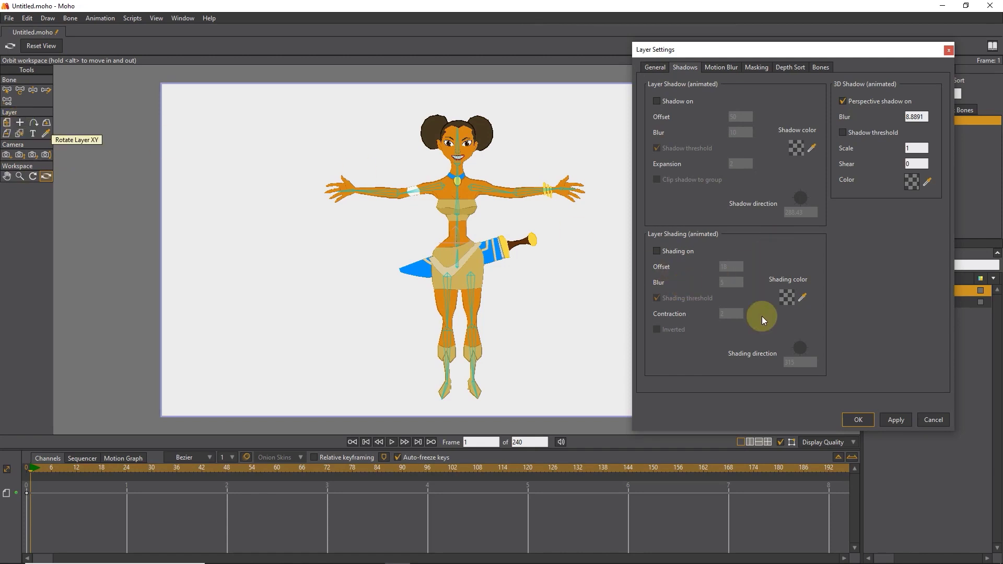
Move the layer's origin down between the character's lower legs, to about X -0.42, Y -0.73, and preview the shadow in a render
drag(851, 52, 852, 42)
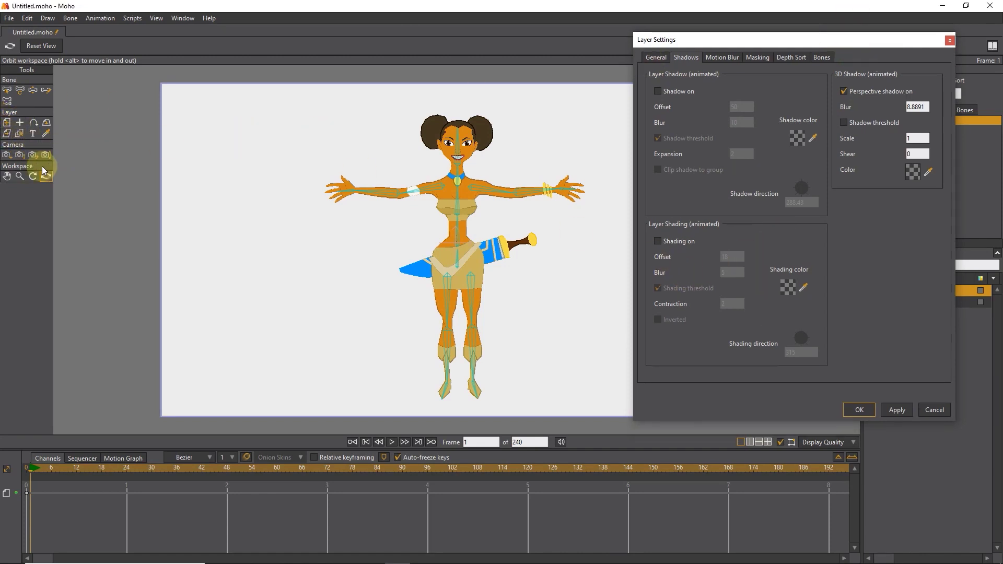
click(21, 125)
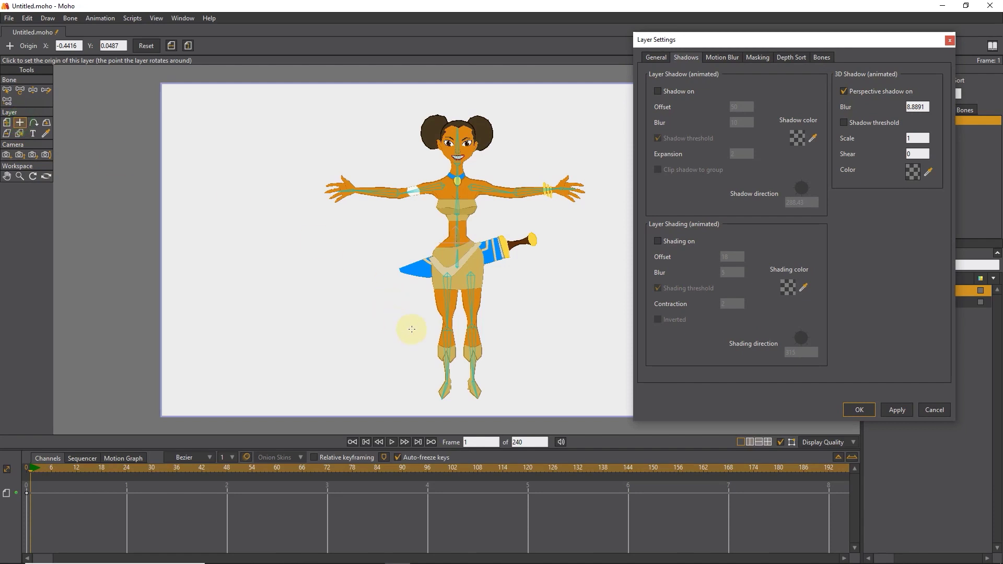
scroll(462, 379, up, 1)
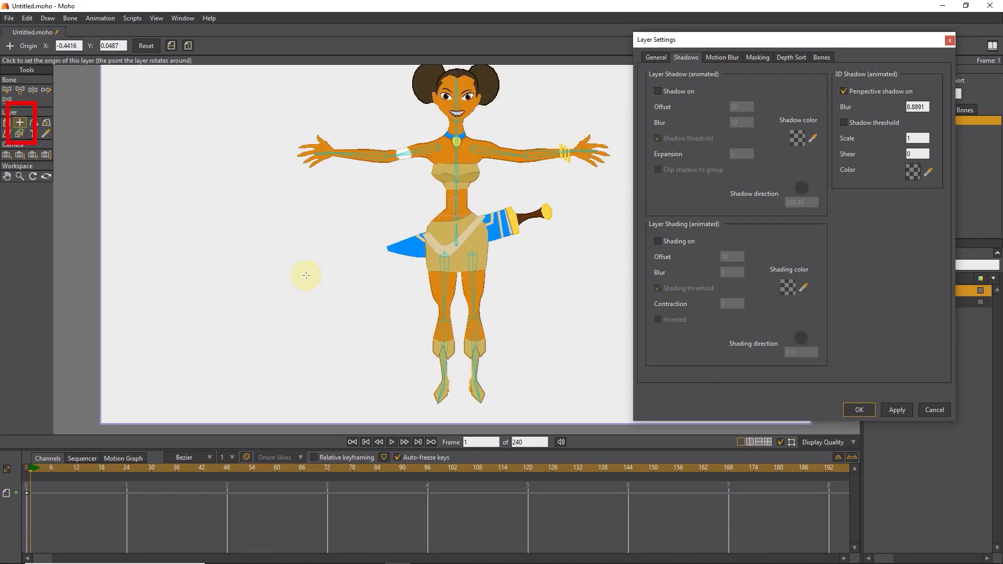
click(458, 372)
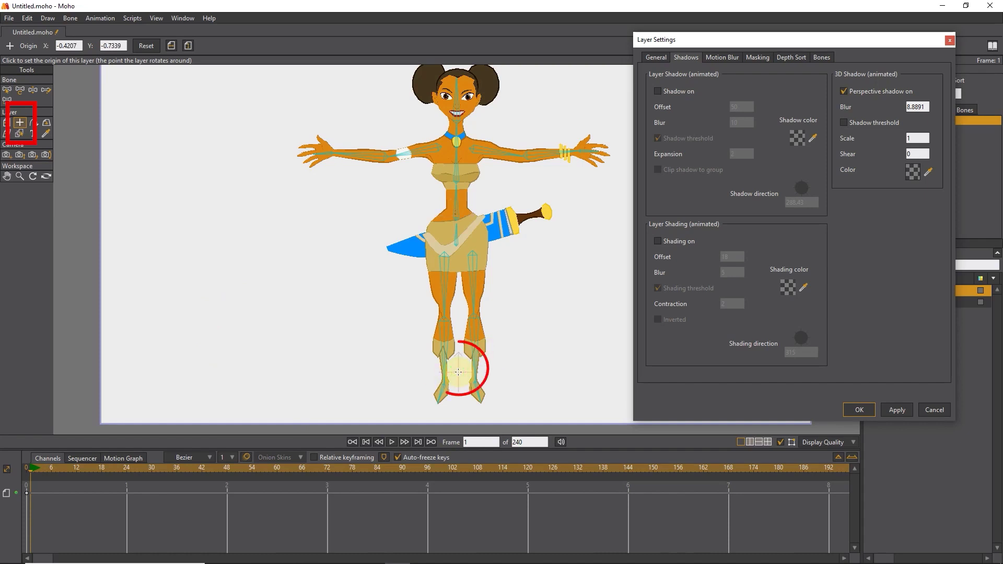
click(897, 410)
key(ctrl+r)
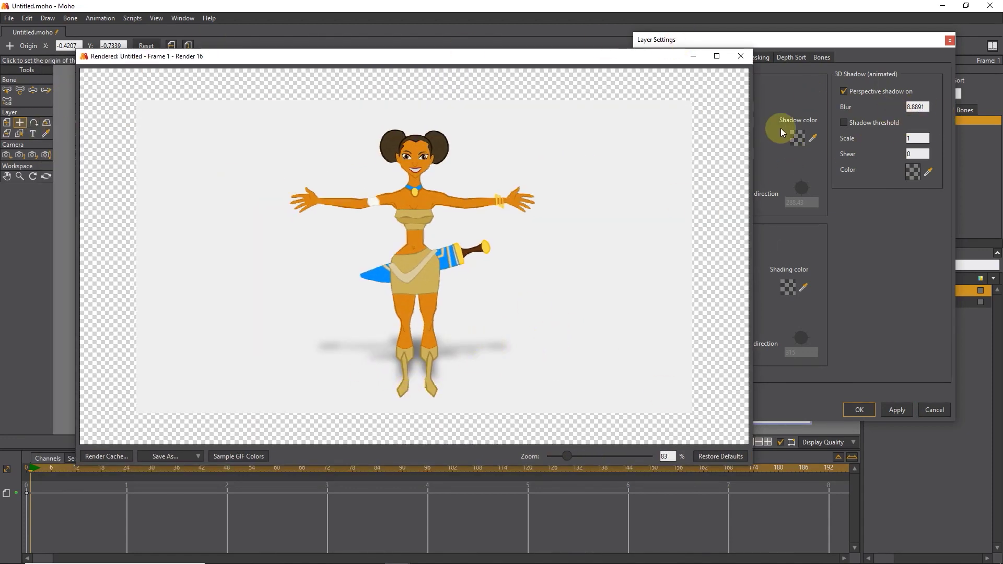
click(743, 57)
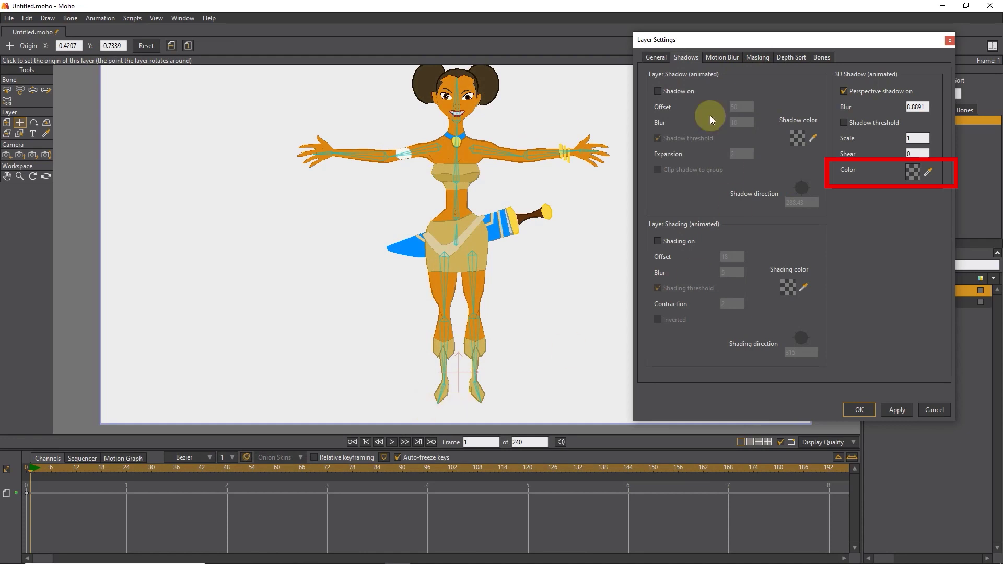
Set the 3D shadow's scale to 5 and preview it in a render
scroll(476, 212, down, 2)
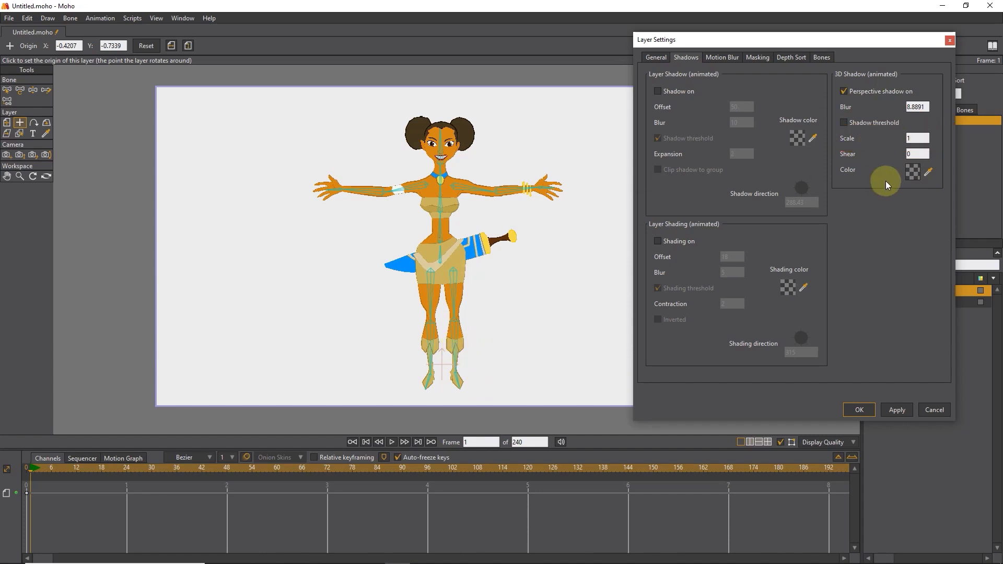
text(5)
click(897, 410)
key(ctrl+r)
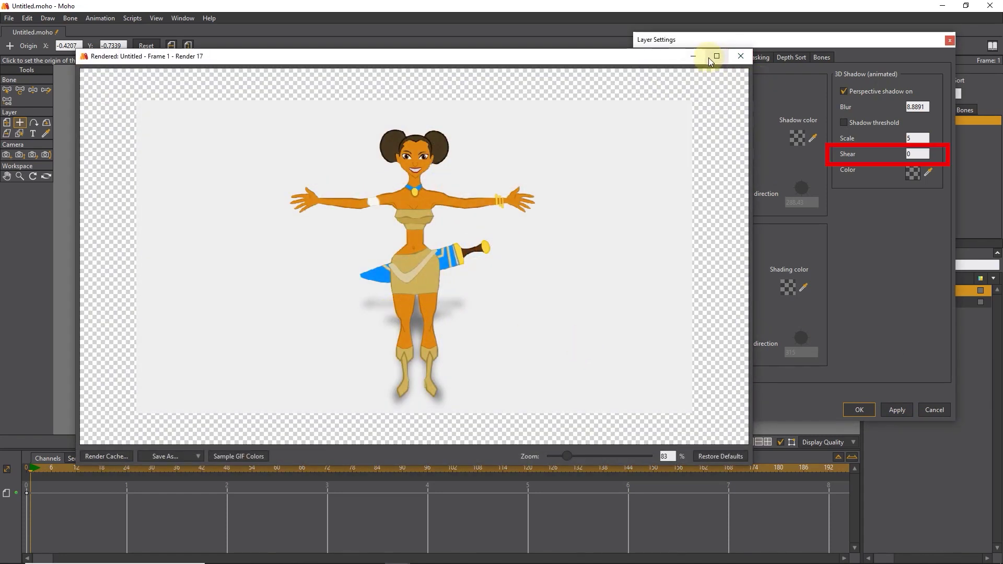
click(741, 56)
Set the 3D shadow's shear to 1 and preview the slanted shadow in a render
click(917, 154)
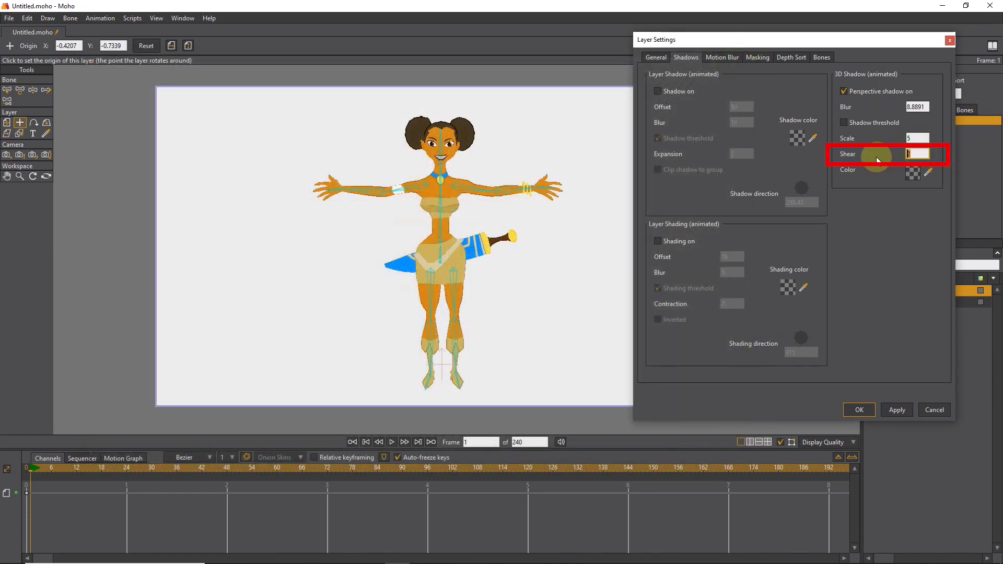
click(897, 409)
key(ctrl+r)
click(740, 56)
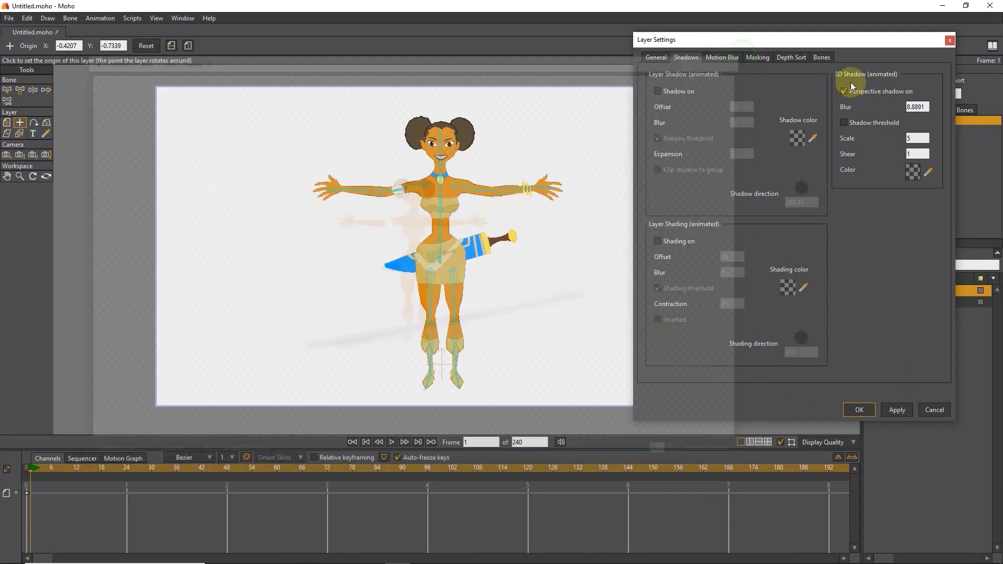
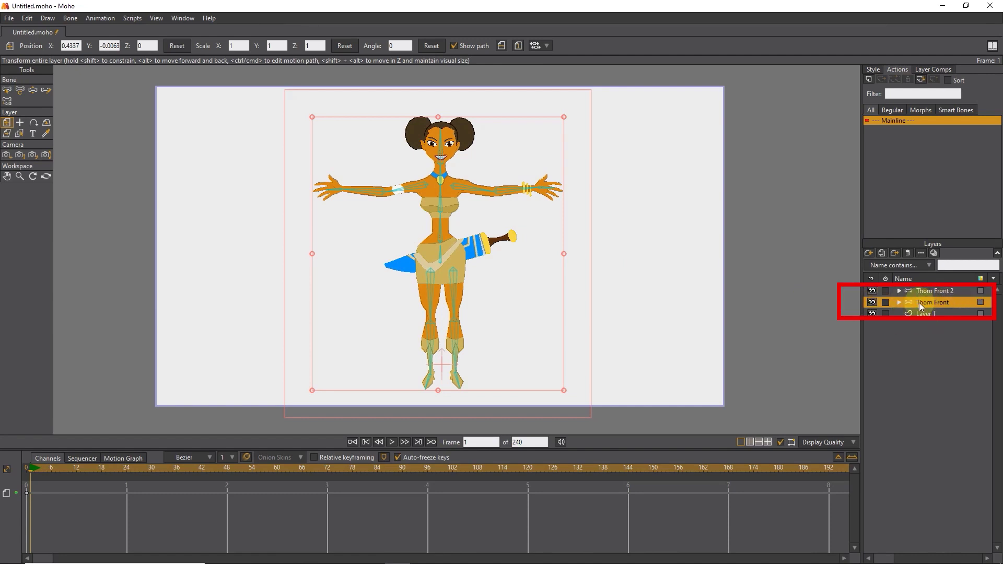
Try rotating the Thorn Front layer by -180 degrees around its origin on frame 1
scroll(543, 235, down, 2)
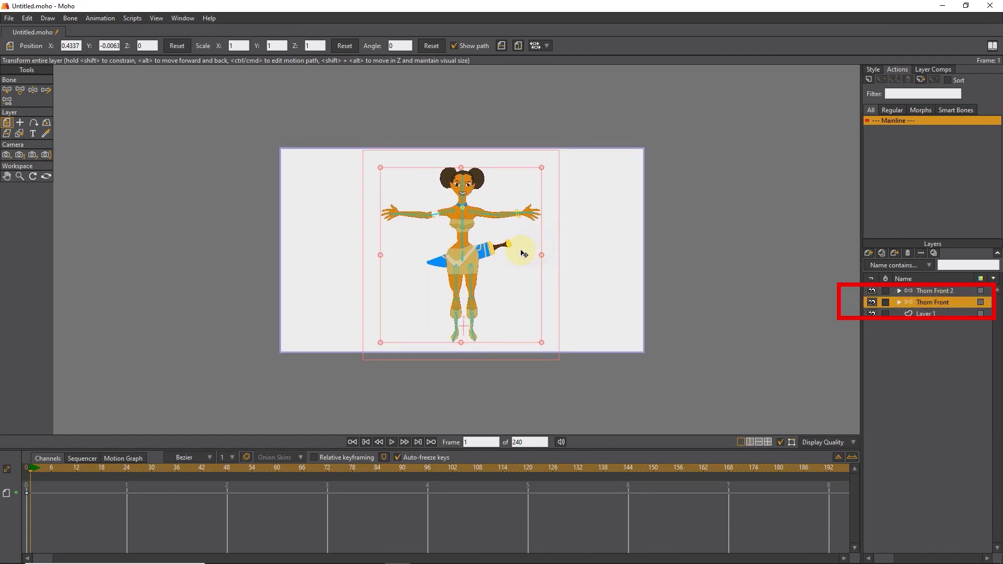
scroll(518, 258, up, 1)
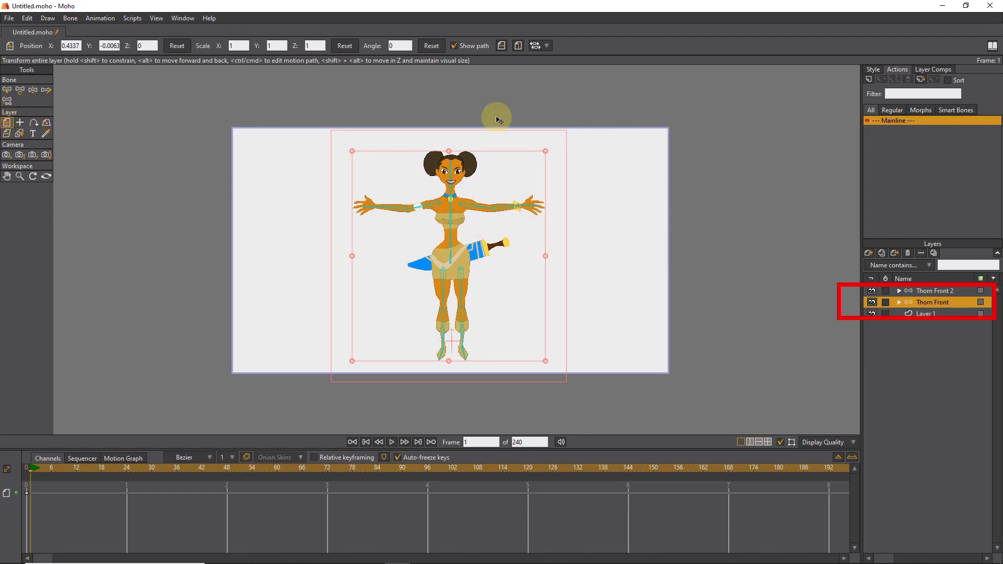
click(548, 150)
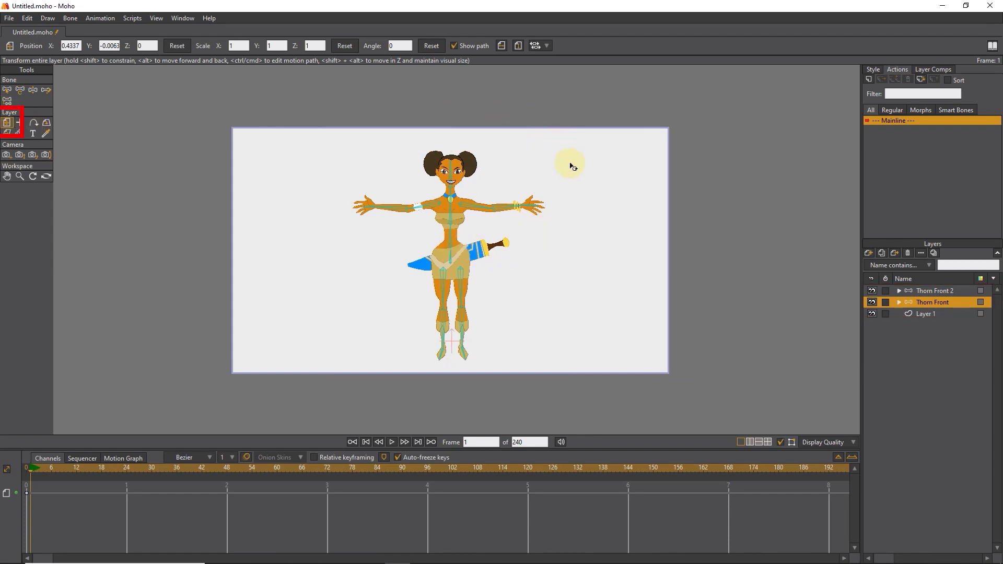
scroll(591, 212, up, 2)
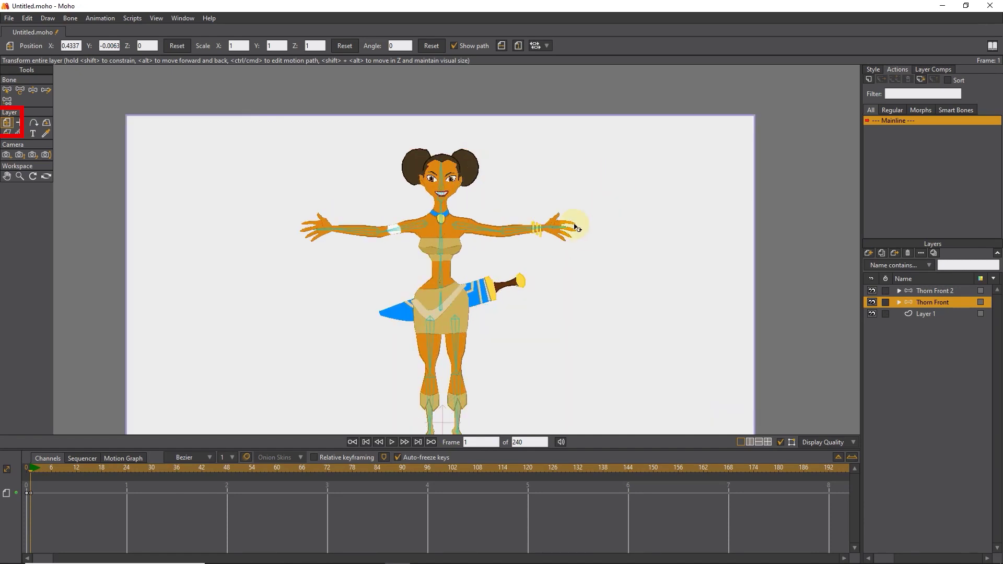
scroll(510, 141, down, 3)
scroll(643, 134, down, 2)
drag(643, 134, 485, 246)
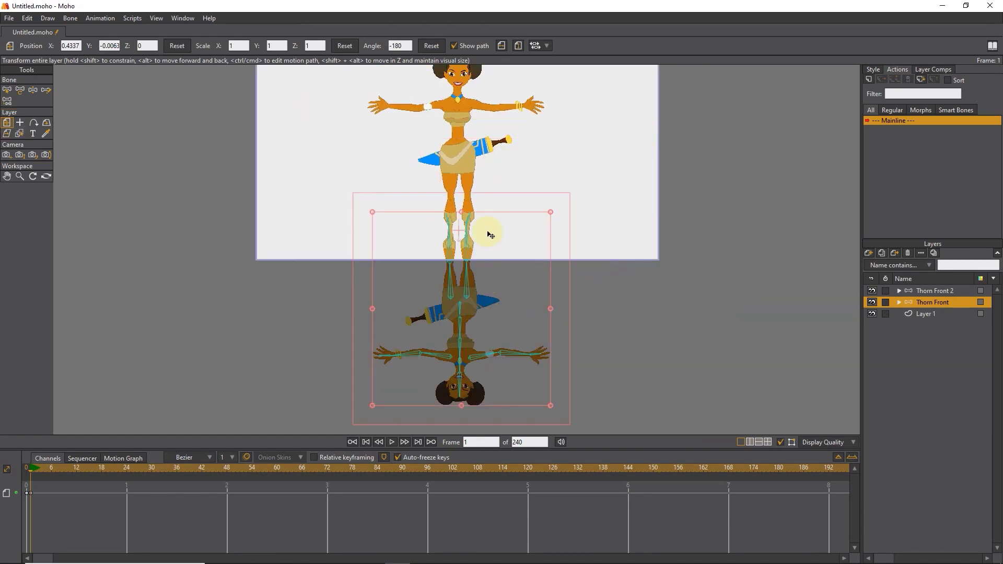
Turn off the gray dimming of the area outside the project frame
click(157, 18)
click(177, 145)
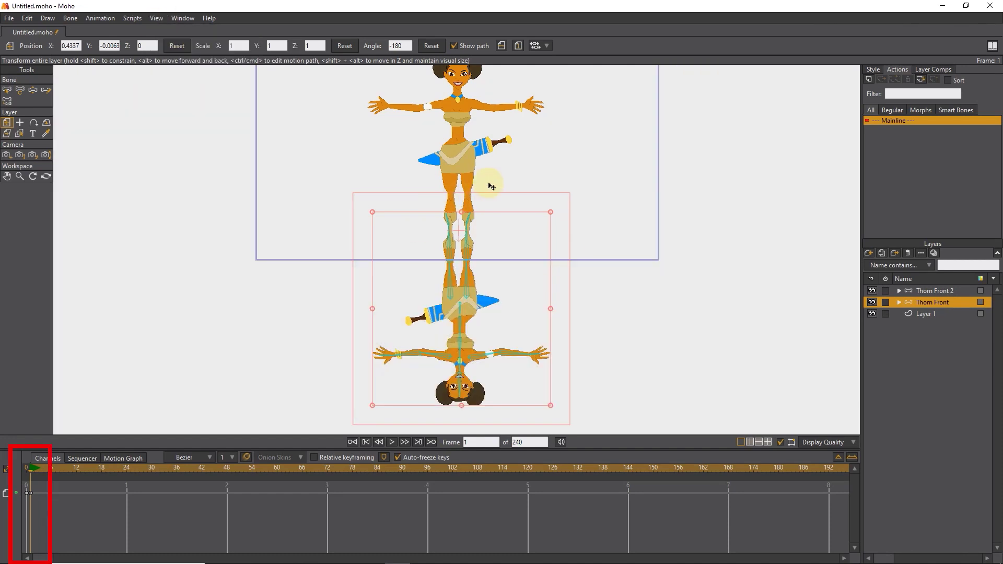
scroll(473, 198, down, 2)
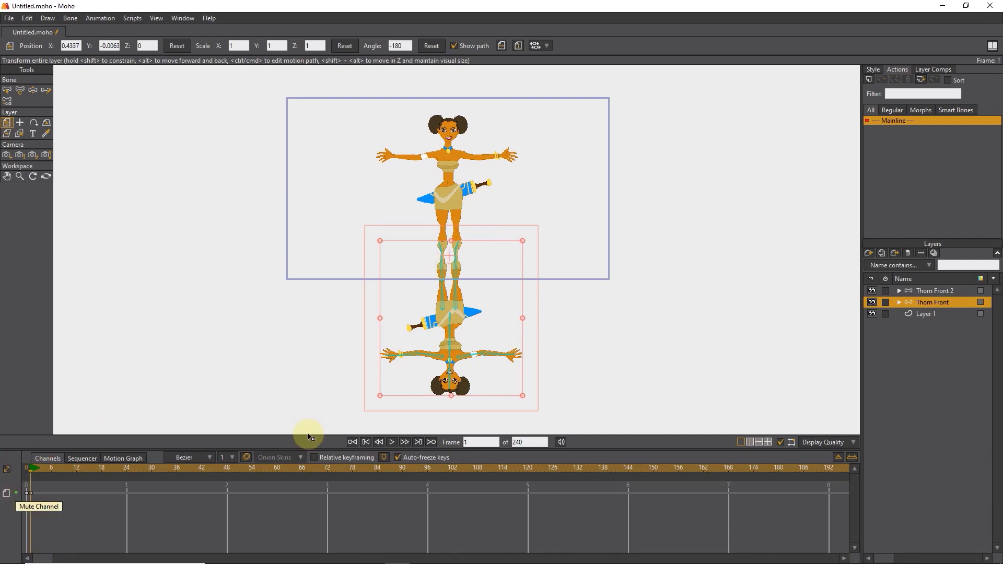
Undo the rotation made on frame 1 and rotate the Thorn Front layer by -180 degrees on frame 0 instead
key(ctrl+z)
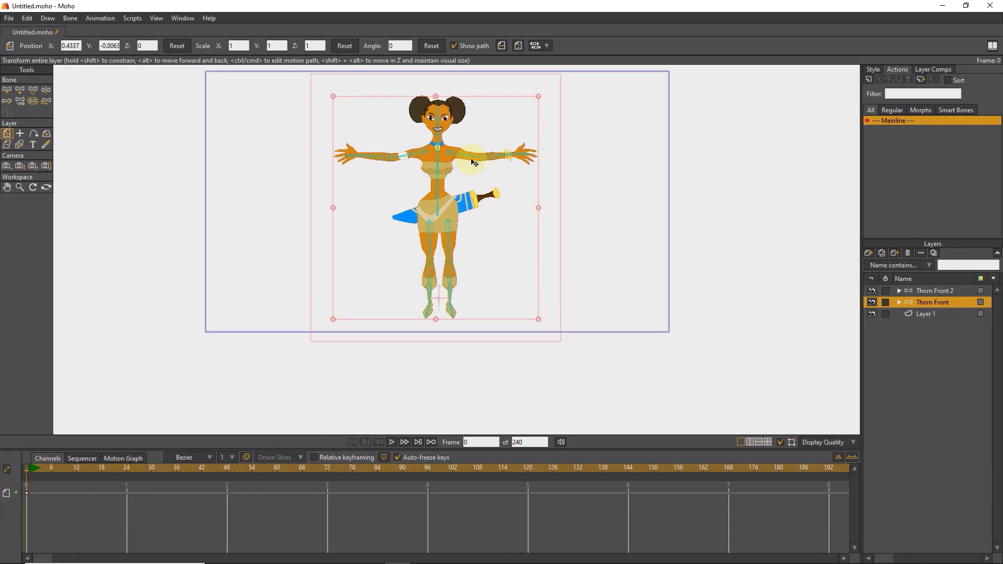
drag(543, 114, 403, 402)
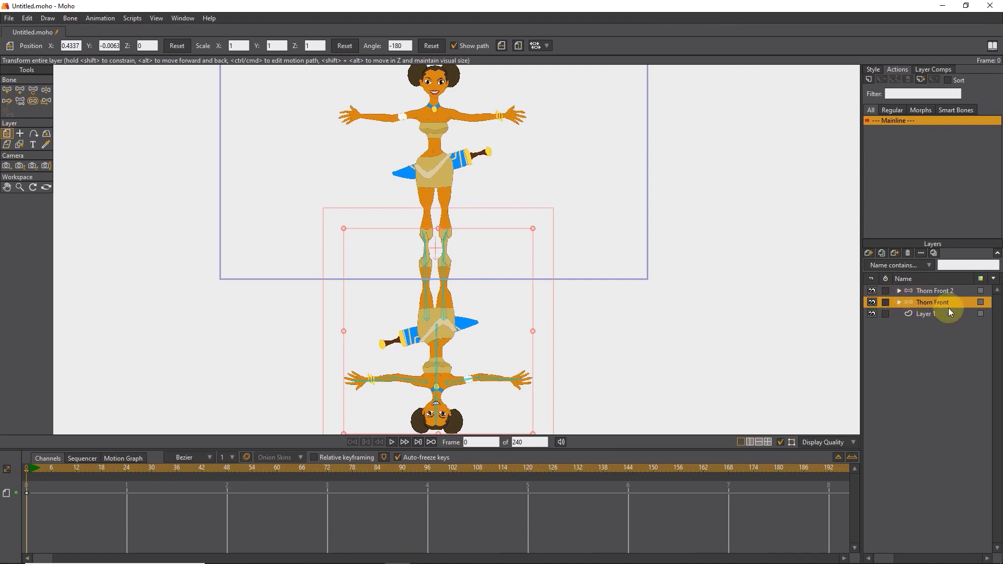
Colorize the Thorn Front layer with the near-black color 000D14 at alpha 105 and apply it
double_click(925, 303)
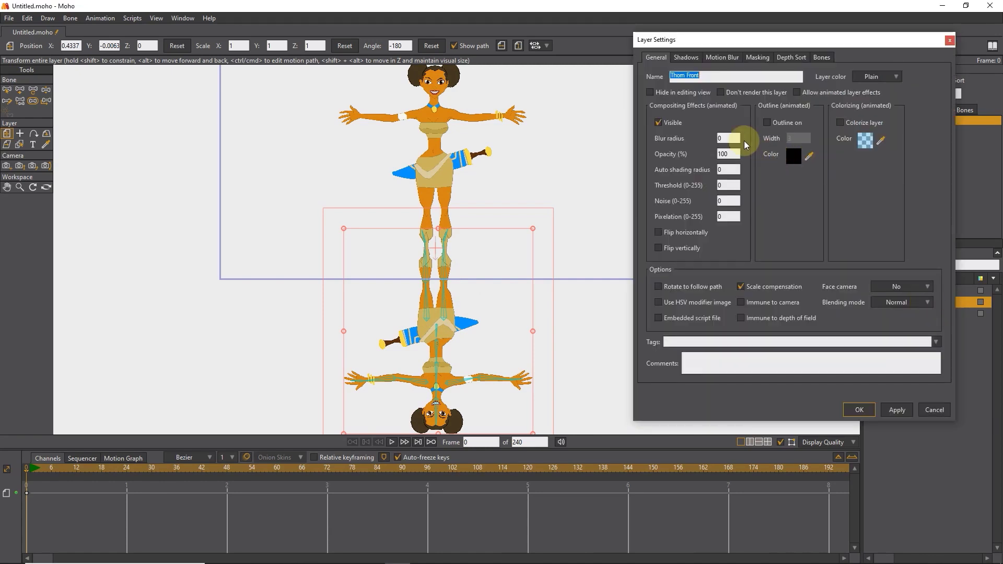
click(841, 122)
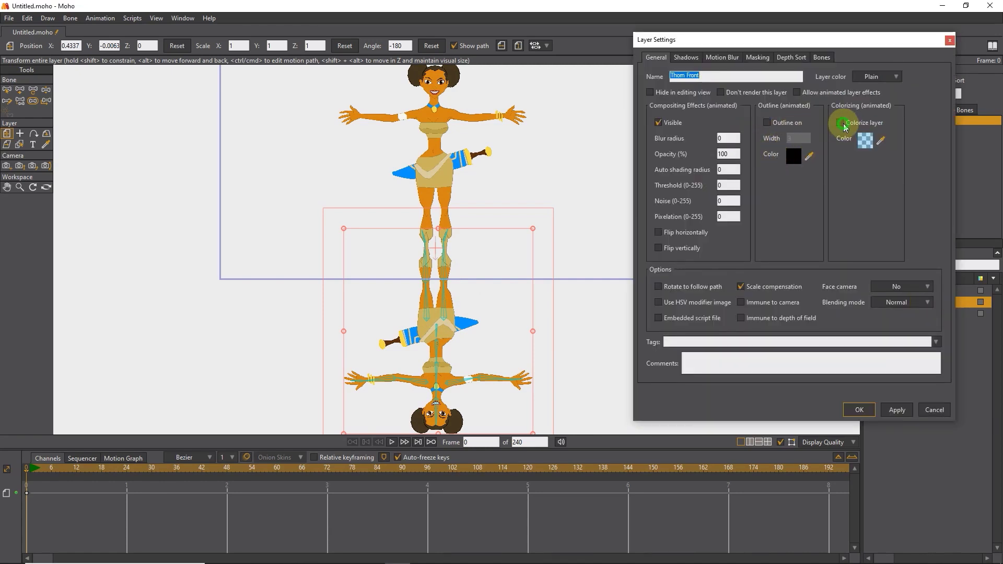
click(865, 141)
mouse_move(723, 261)
mouse_down()
mouse_move(749, 282)
mouse_move(754, 311)
mouse_up()
mouse_move(777, 253)
mouse_down()
mouse_move(774, 244)
mouse_move(777, 273)
mouse_up()
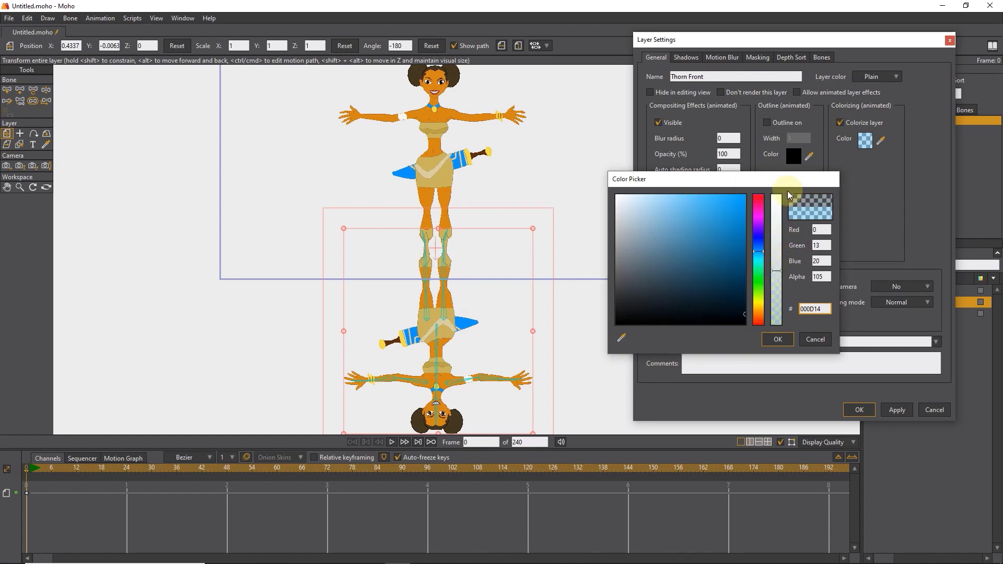
click(778, 339)
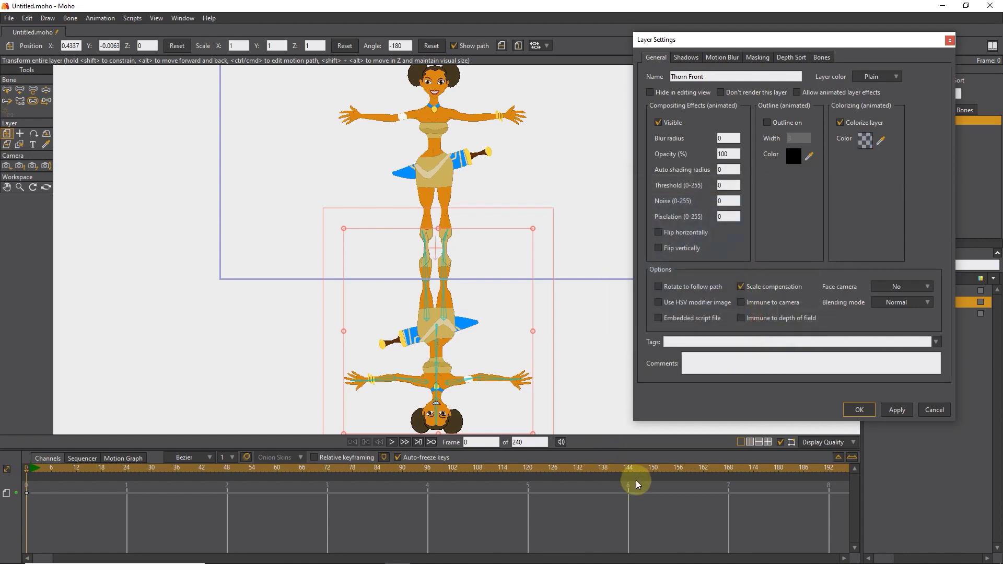
click(681, 76)
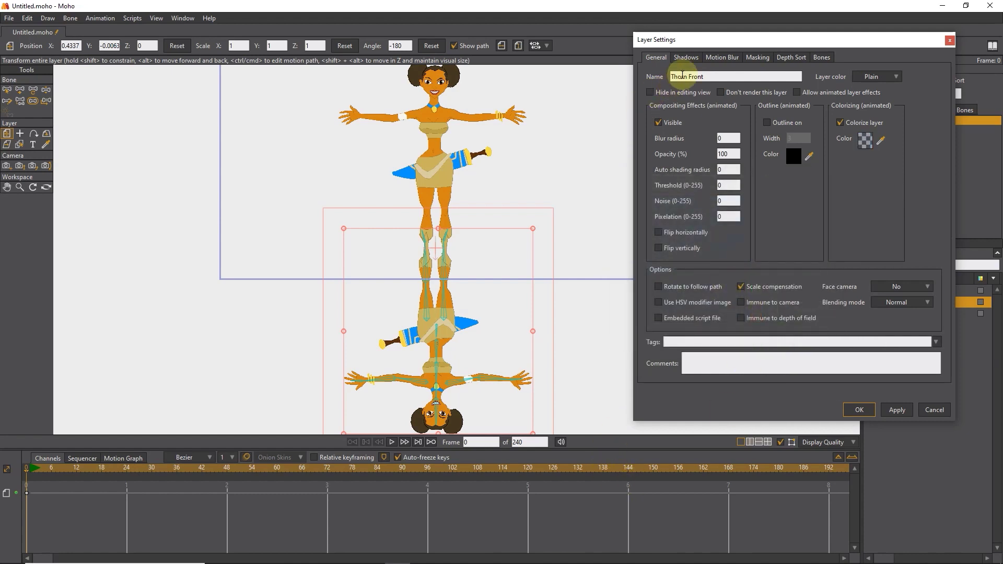
click(895, 411)
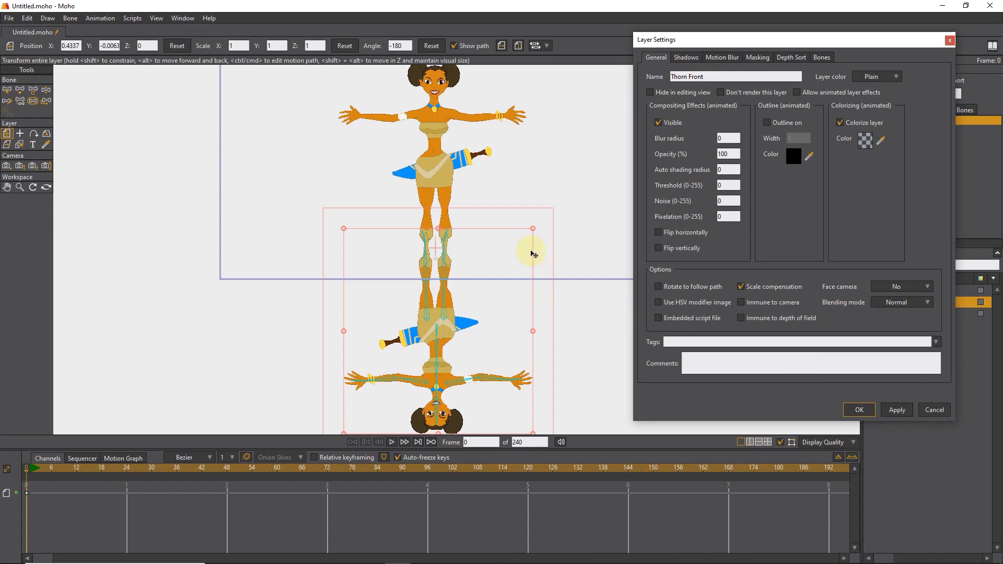
Zoom the camera out to a vertical field of view of about 66 degrees and confirm the layer settings
click(19, 165)
drag(428, 287, 231, 105)
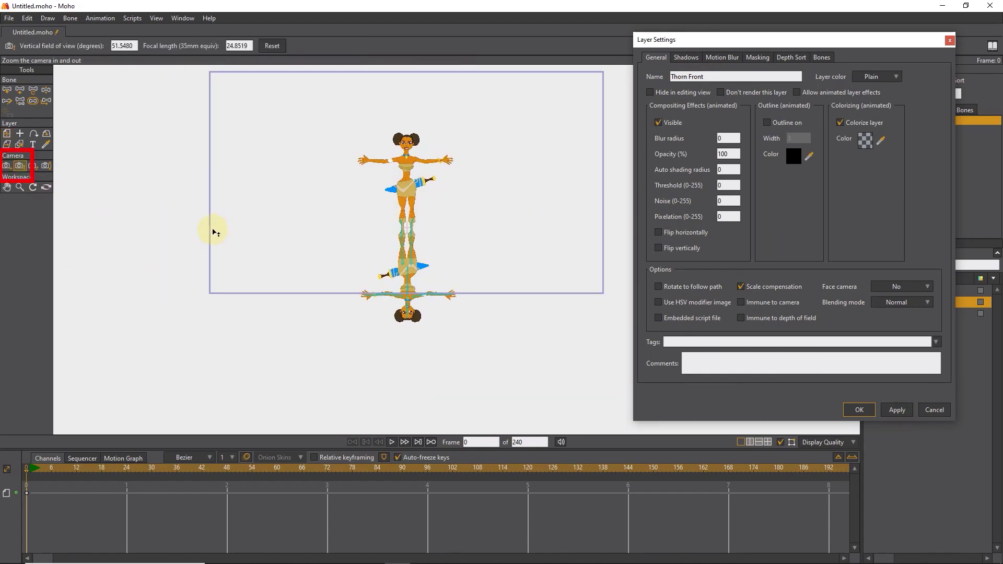
click(897, 410)
click(859, 411)
Select the Thorn Front 2 and Thorn Front layers together and move them up, with Thorn Front 2 at about Y 0.71
shift+click(931, 290)
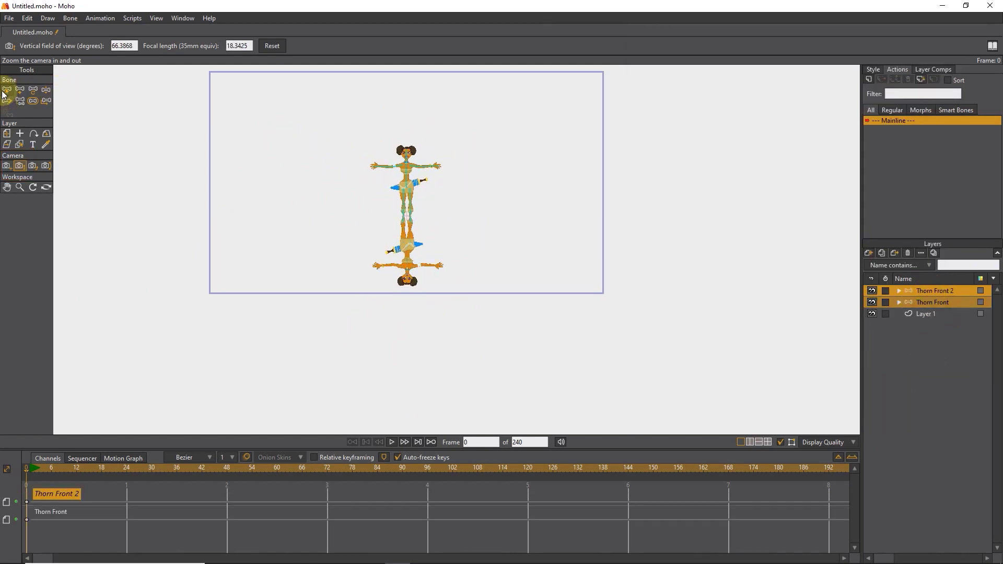
key(m)
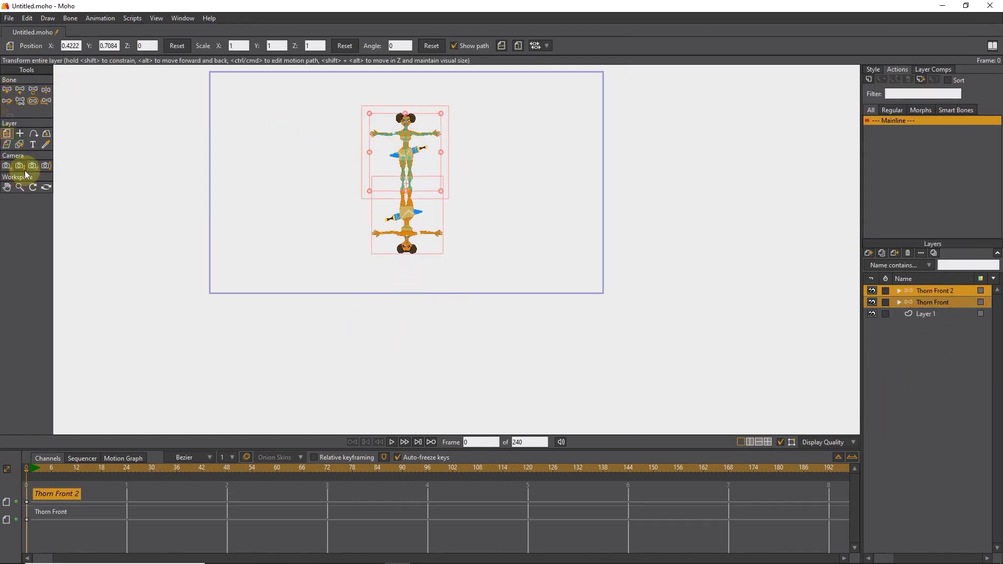
Zoom the camera in to a vertical field of view of about 46 degrees and preview-render the frame
click(20, 166)
drag(620, 235, 504, 118)
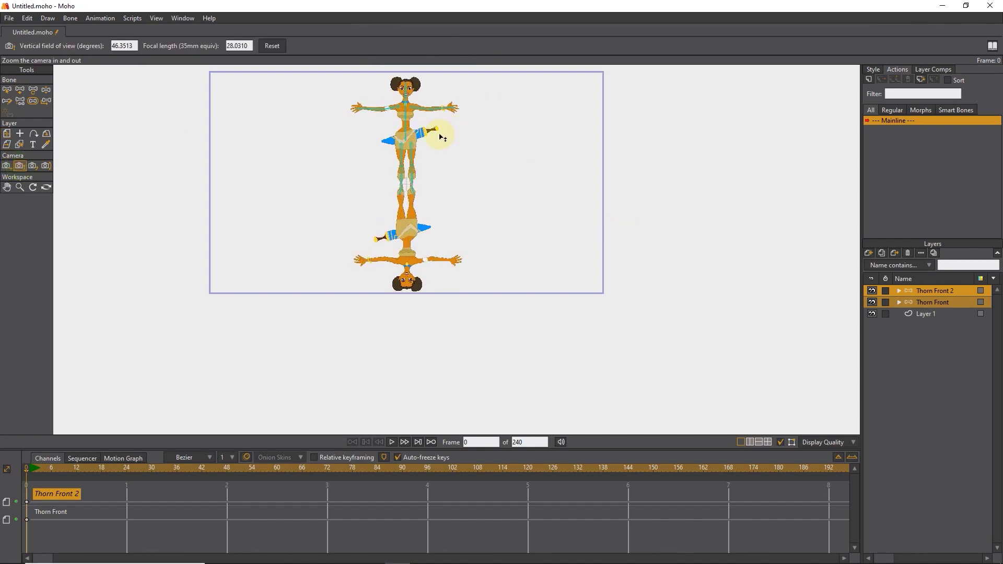
click(927, 303)
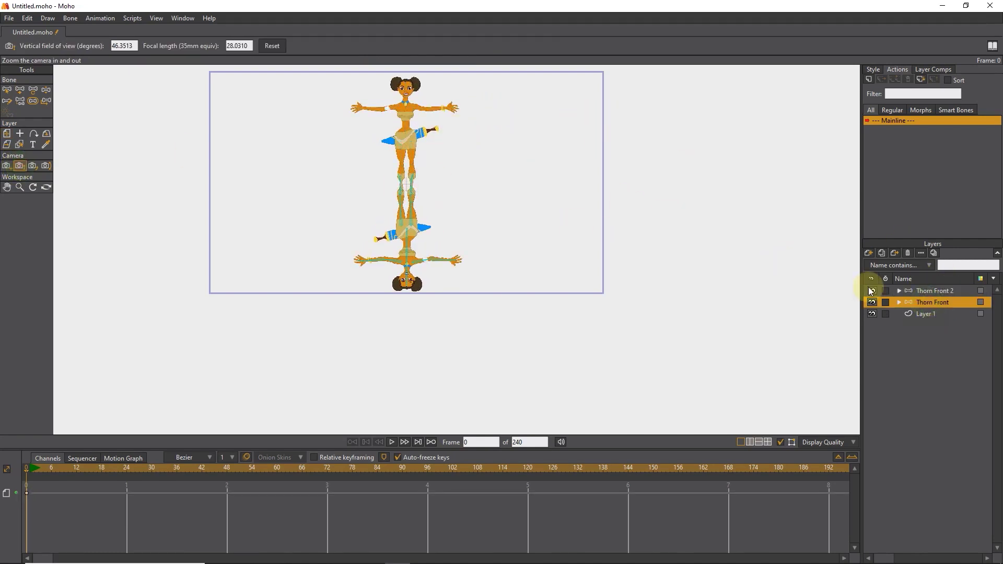
drag(410, 149, 449, 205)
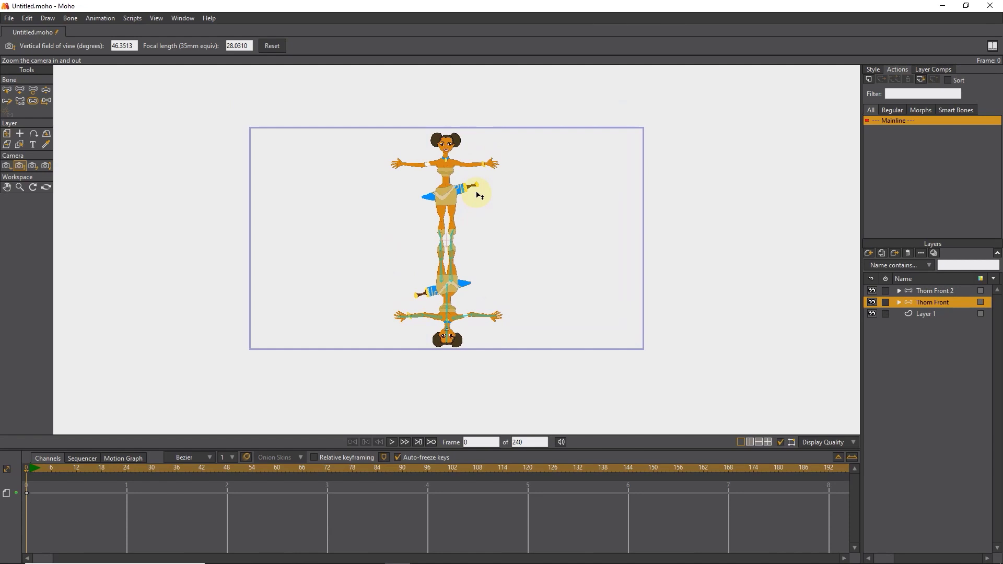
key(ctrl+r)
scroll(419, 291, up, 3)
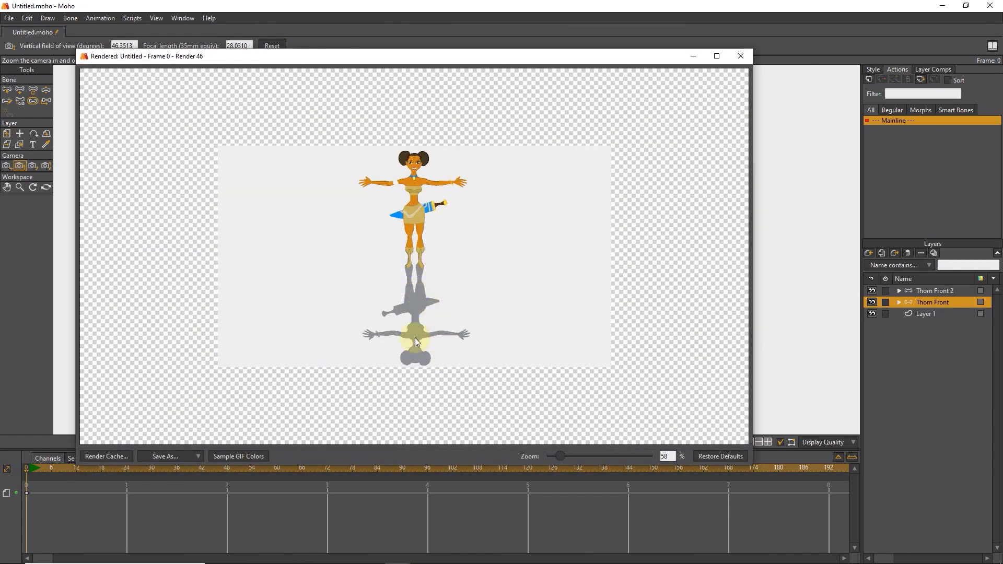
click(744, 57)
Rotate the Thorn Front layer in 3D around its X and Y axes so it lies like a cast shadow on the ground
scroll(460, 259, up, 3)
scroll(464, 257, down, 2)
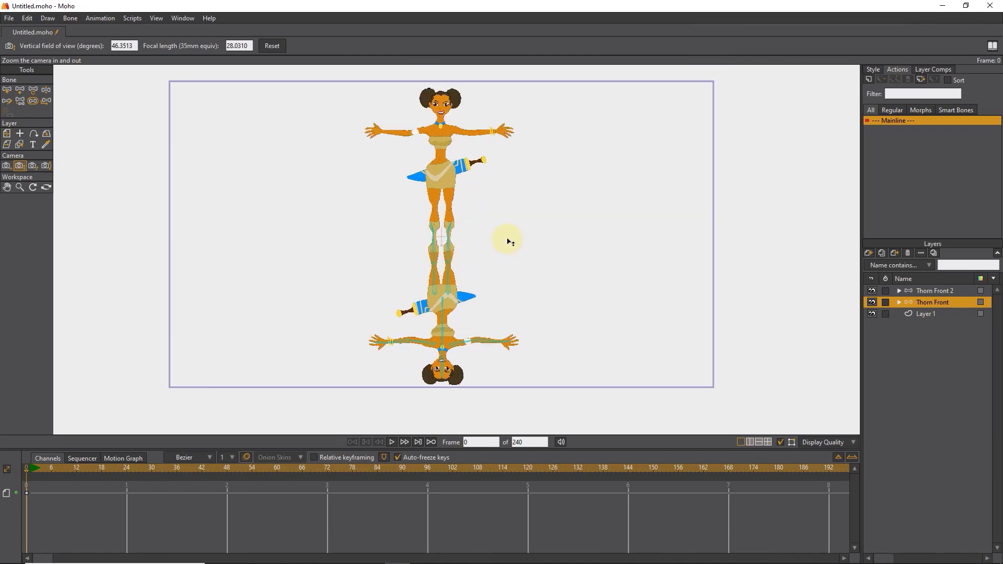
click(47, 135)
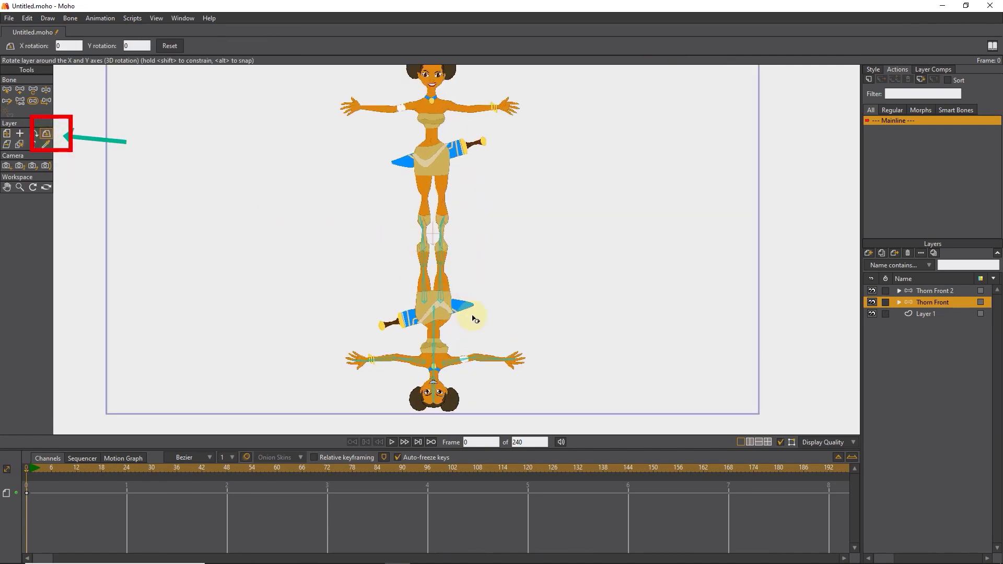
drag(463, 327, 567, 233)
Move the Thorn Front shadow layer to the standing character's feet, at about X 0.50, Y 0.68, and render the frame
click(6, 134)
drag(457, 226, 538, 279)
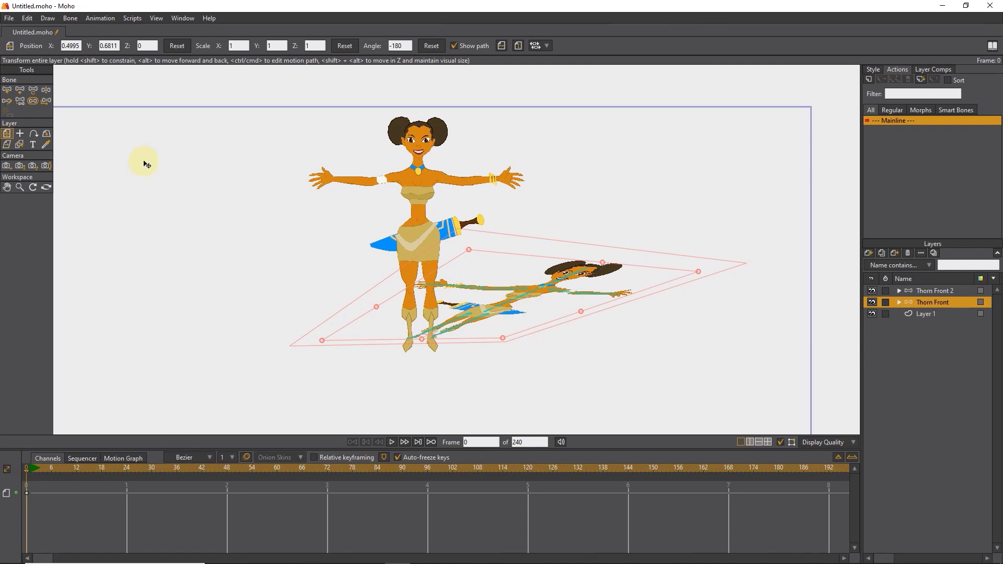
mouse_move(565, 302)
mouse_down()
mouse_move(520, 301)
mouse_move(574, 293)
mouse_move(561, 296)
mouse_up()
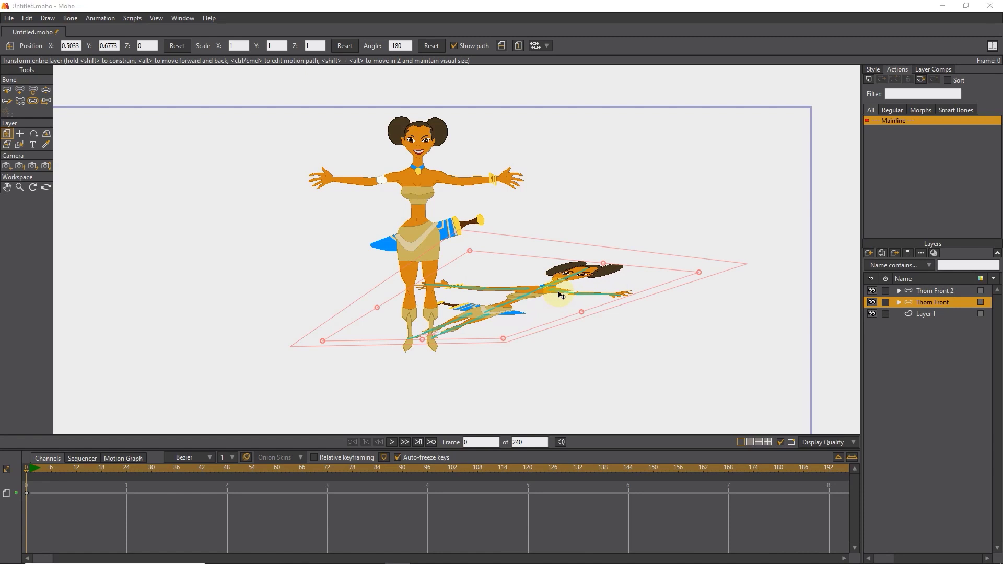
key(ctrl+r)
scroll(468, 223, up, 3)
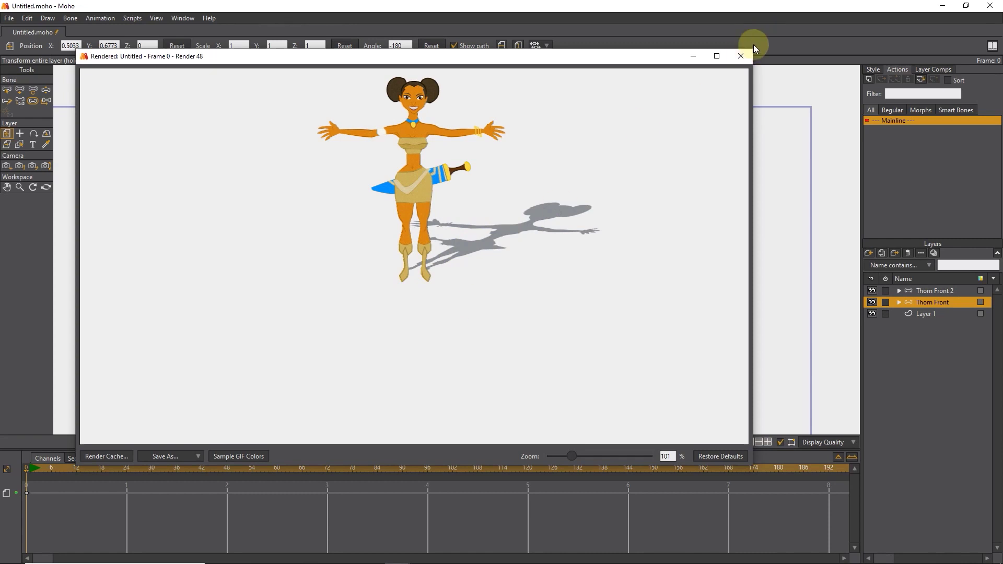
click(740, 56)
Nudge the Thorn Front shadow layer down to about X 0.49, Y 0.65 and render the frame again
mouse_move(511, 288)
mouse_down()
mouse_move(520, 287)
mouse_move(512, 296)
mouse_up()
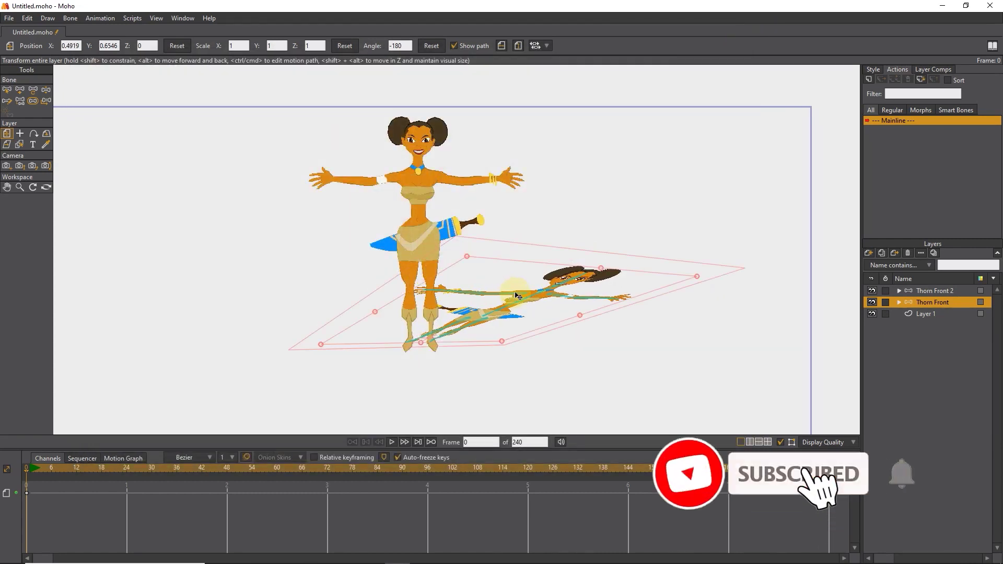
key(ctrl+r)
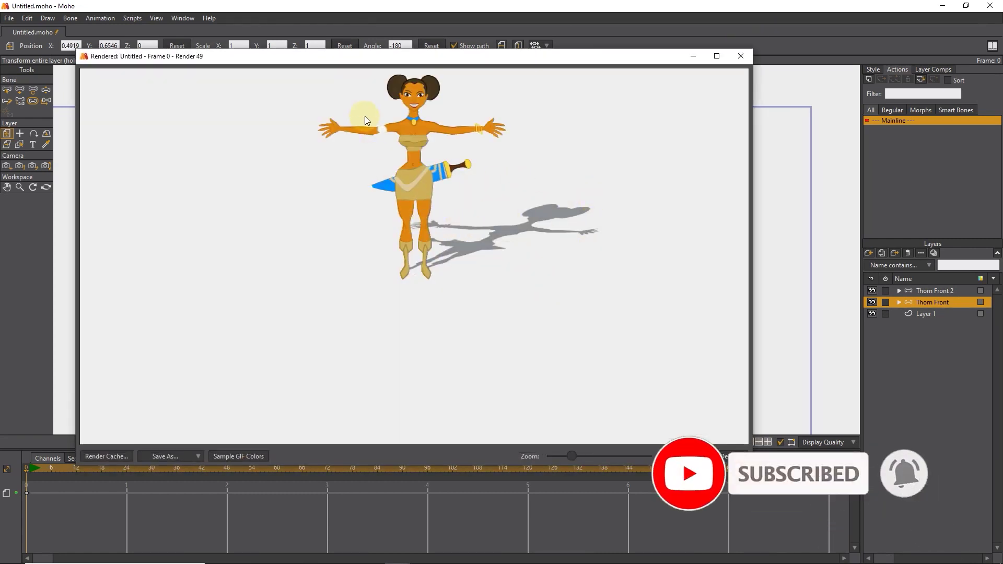
click(740, 56)
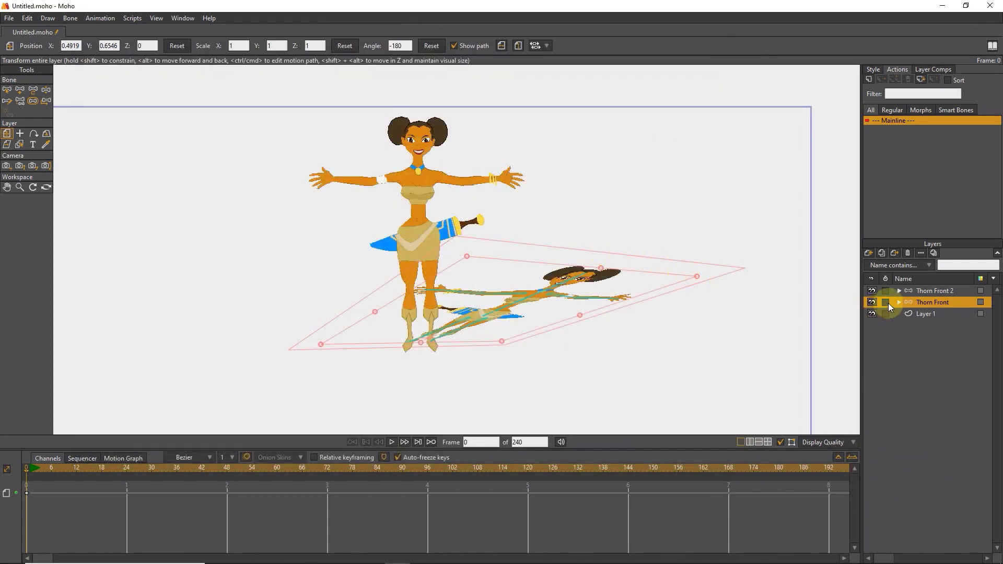
Track the camera to about X -0.87, Y 0.31 and render the frame to check the cast shadow
ctrl+click(928, 292)
click(6, 166)
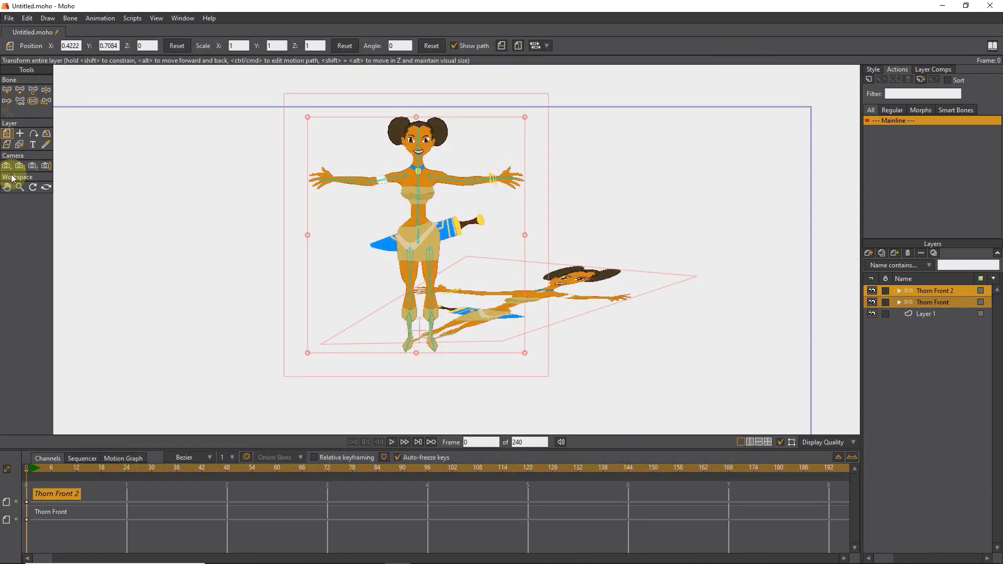
mouse_move(168, 220)
mouse_down()
mouse_move(246, 223)
mouse_move(127, 224)
mouse_move(179, 224)
mouse_move(170, 226)
mouse_up()
click(934, 303)
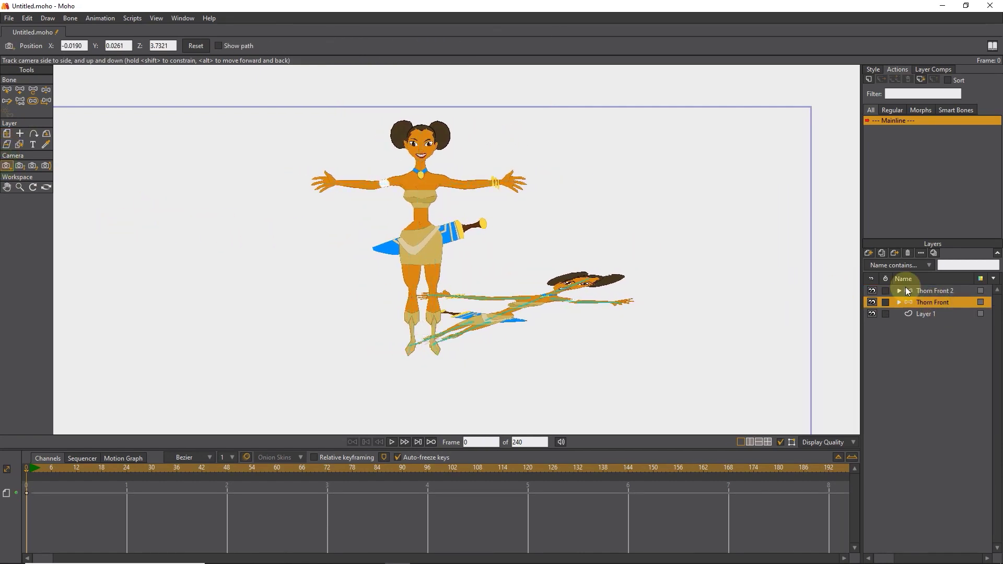
scroll(287, 259, down, 2)
drag(446, 251, 422, 279)
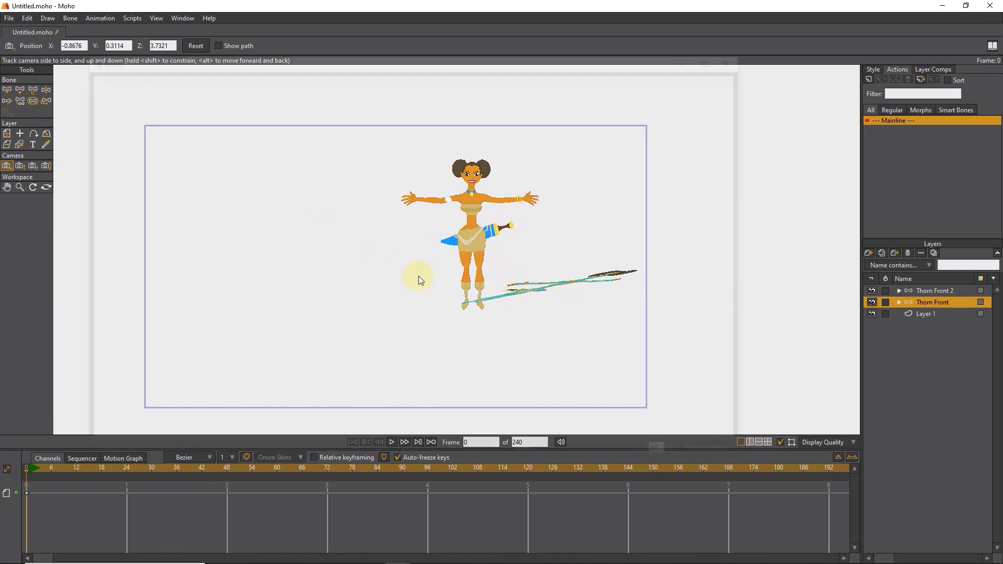
key(ctrl+r)
click(740, 56)
Track the camera across to the other side, at about X 1.53, Y 0.36, and render the frame
drag(320, 240, 47, 270)
key(ctrl+r)
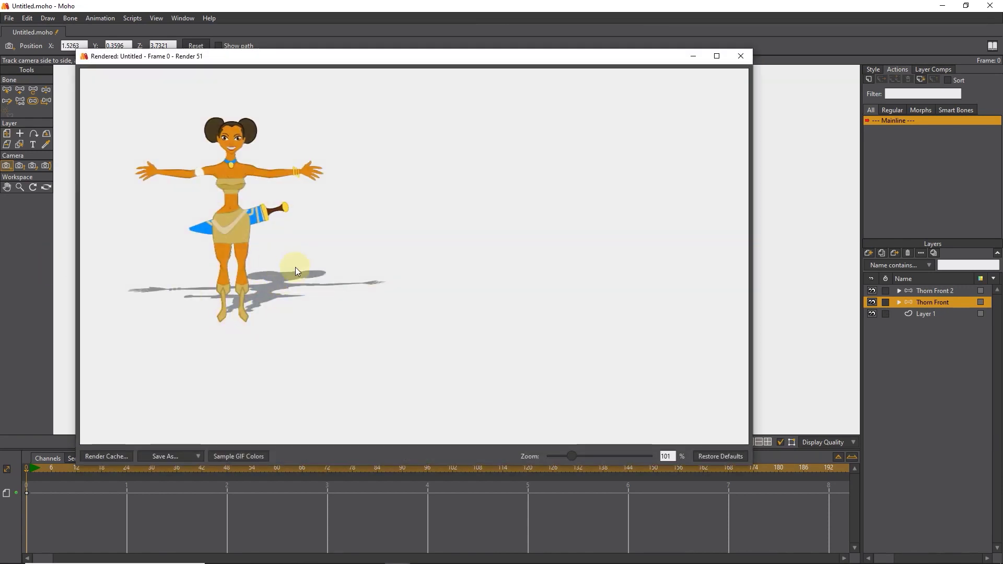
click(740, 56)
Turn on the layer shadow for Thorn Front 2 with an offset of 20, apply it and render the frame
click(933, 290)
double_click(933, 290)
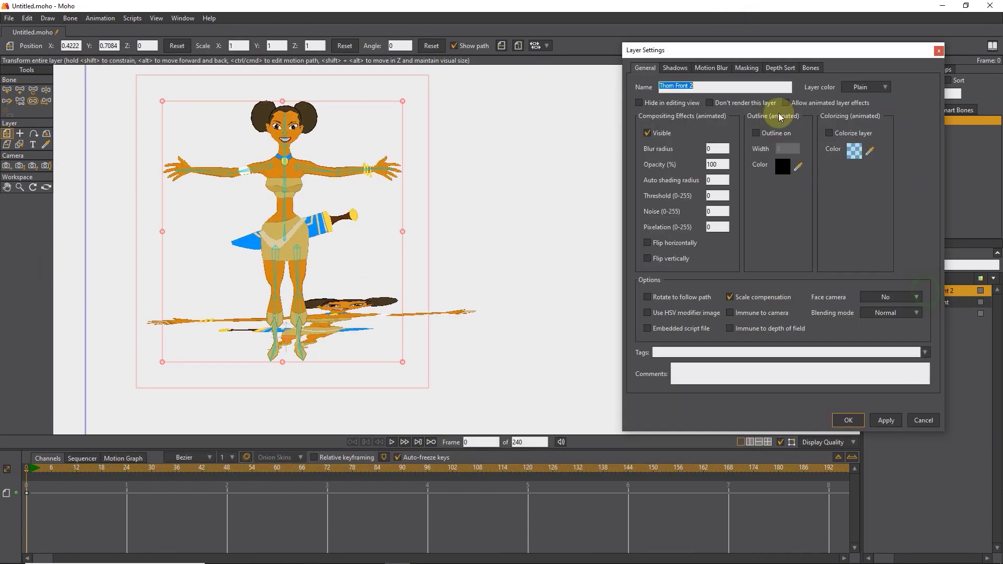
click(675, 67)
click(647, 102)
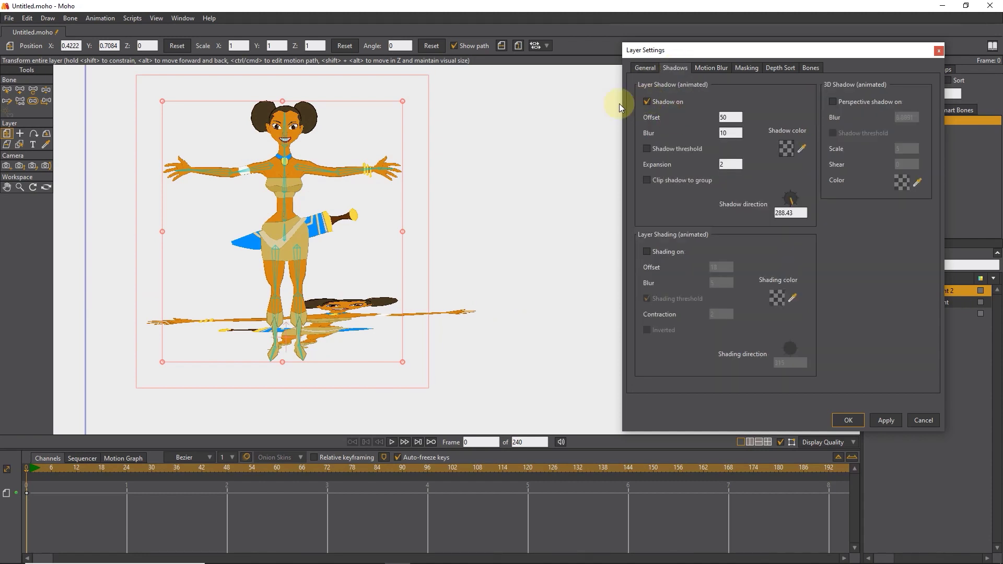
double_click(732, 119)
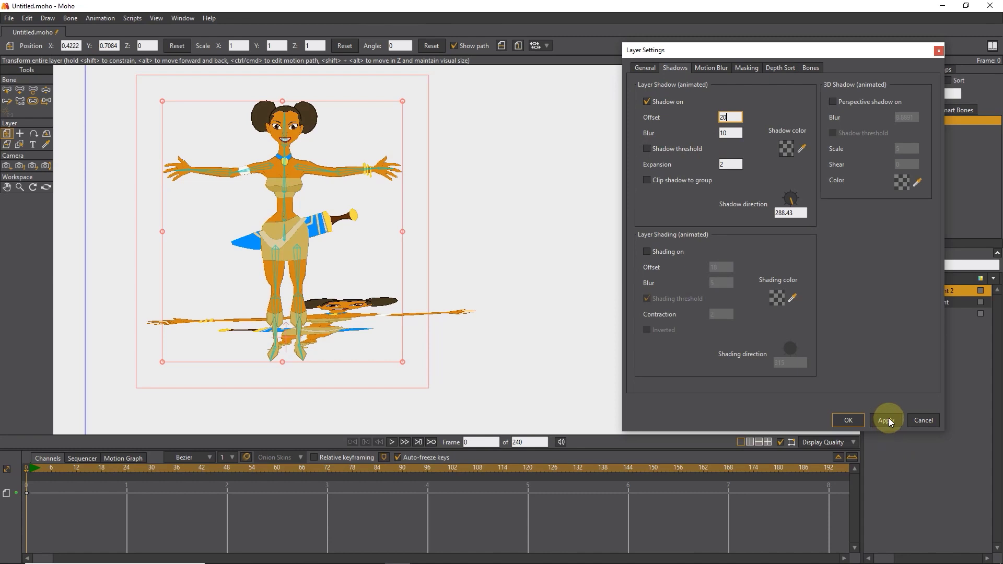
key(ctrl+r)
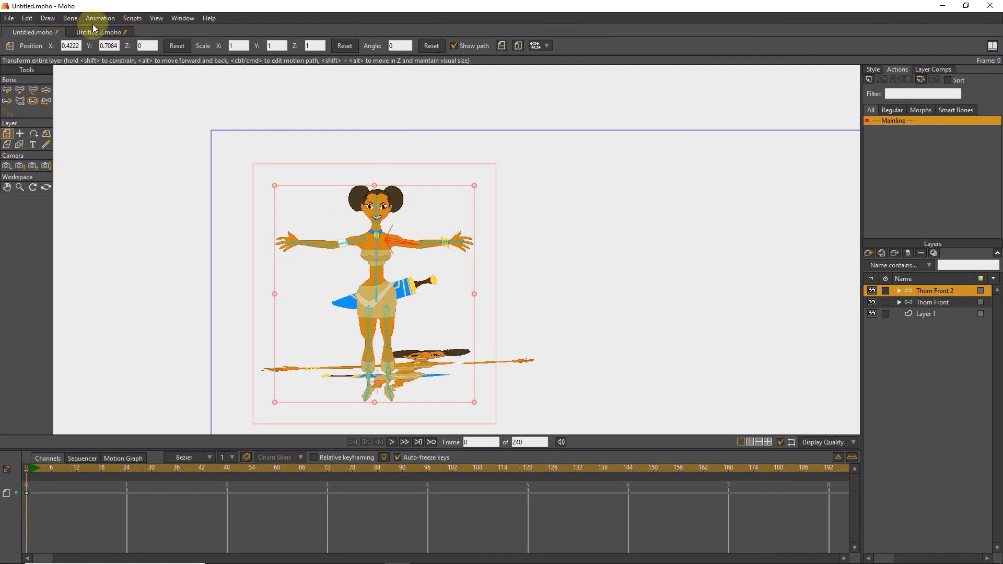
Switch to the Untitled 2 project, hide and show the Chibi Jai shadow layer, and render a frame
click(99, 32)
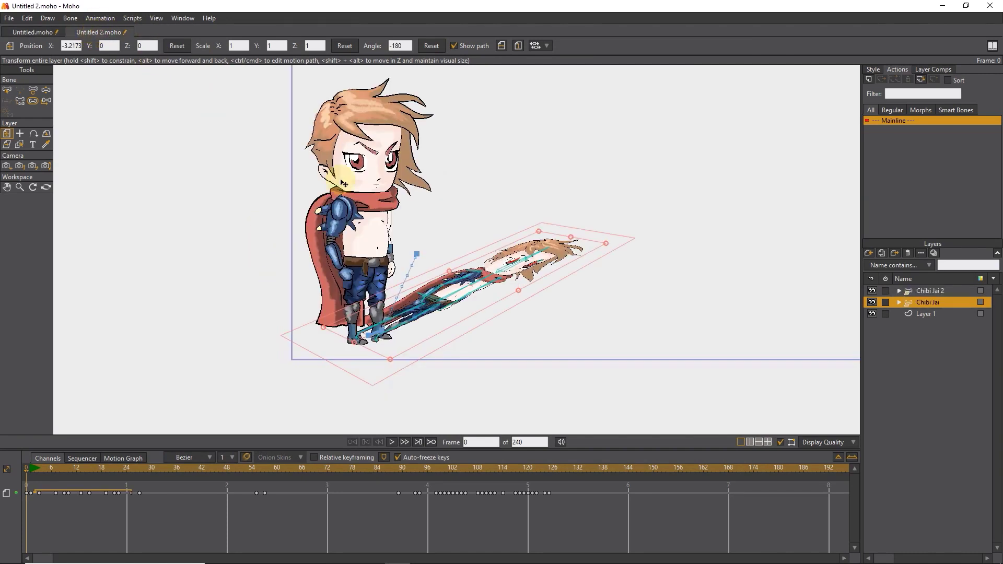
scroll(343, 183, down, 3)
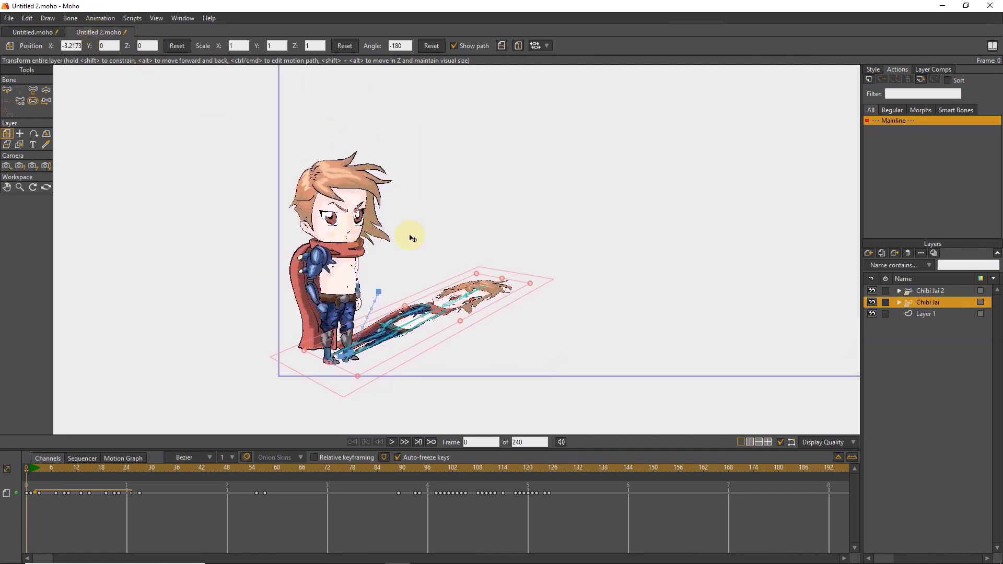
click(872, 302)
mouse_move(24, 468)
mouse_down()
mouse_move(517, 472)
mouse_move(33, 465)
mouse_up()
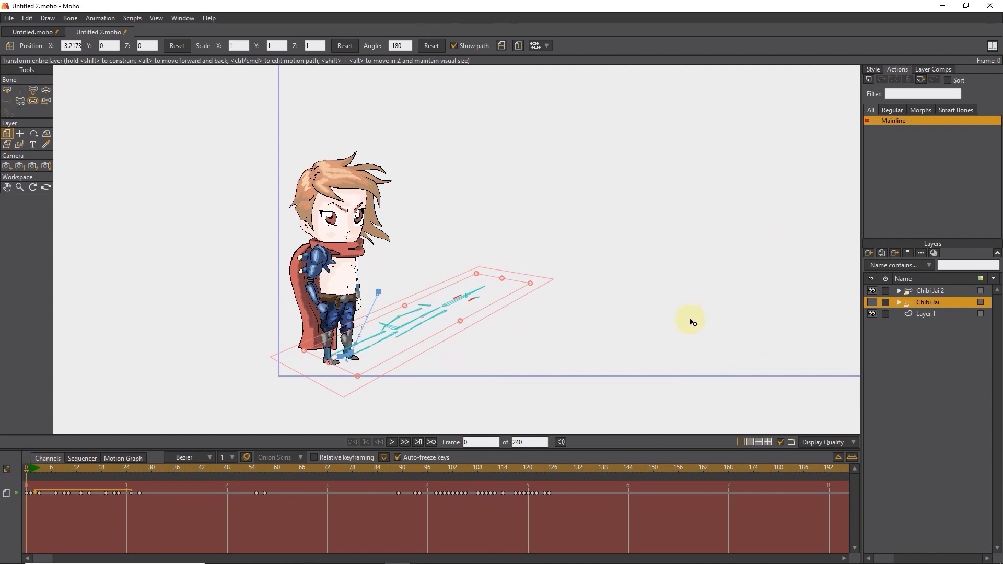
click(872, 302)
key(ctrl+r)
click(742, 55)
Go to frame 109 of the Chibi Jai animation and render it to examine the moving shadow
drag(33, 471, 481, 467)
key(ctrl+r)
click(741, 56)
key(ctrl+r)
key(Escape)
key(ctrl+r)
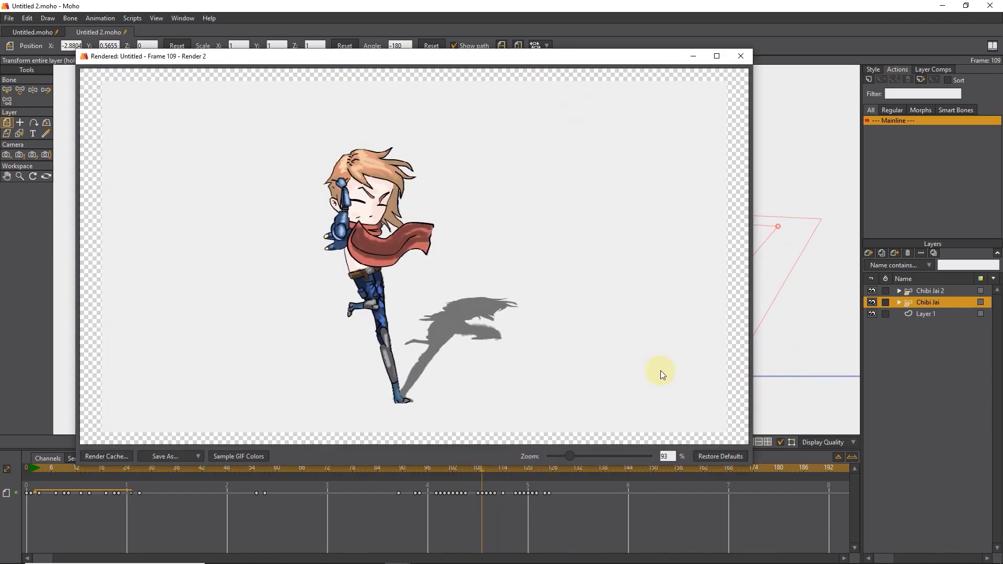
click(741, 56)
Return to frame 0, stretch the Chibi Jai shadow layer to a Y scale of about 2.02 and render the frame
drag(479, 469, 26, 470)
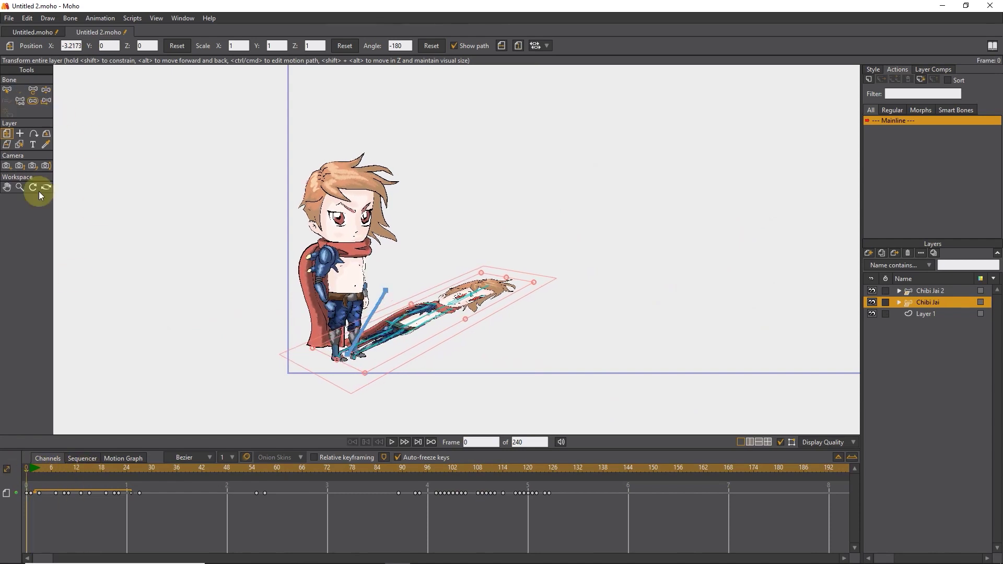
scroll(499, 277, up, 2)
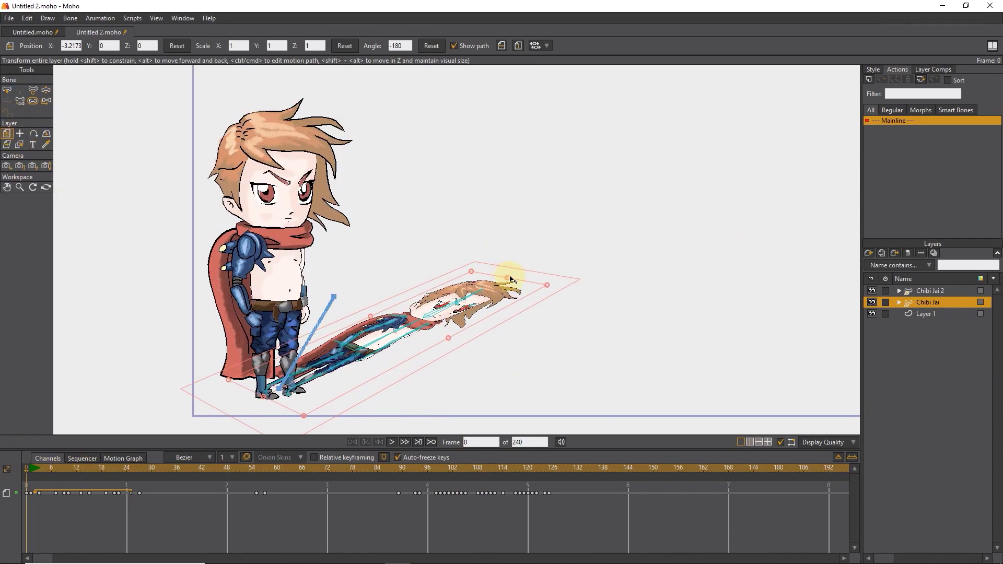
drag(508, 281, 609, 218)
key(ctrl+r)
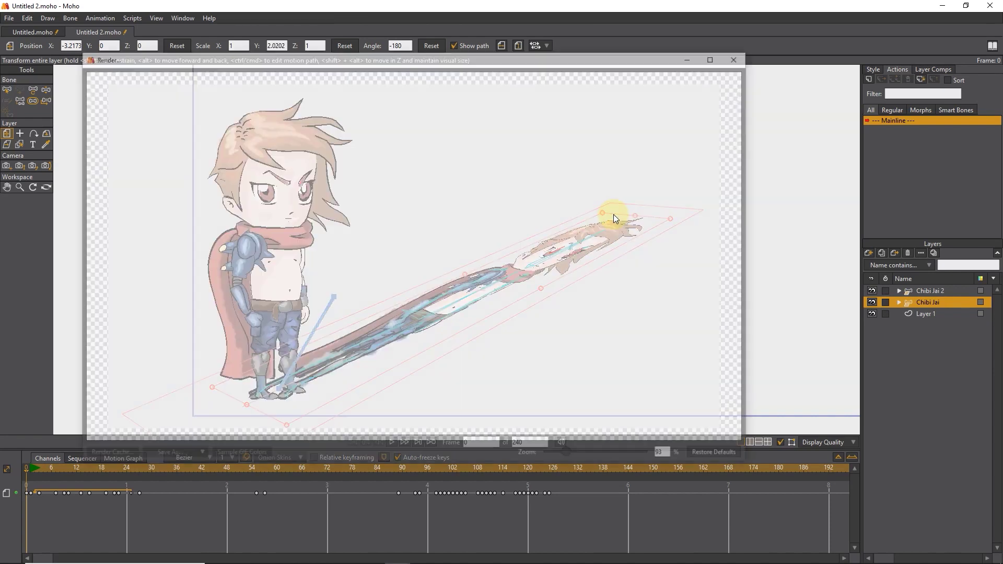
click(740, 56)
Shear the Chibi Jai shadow layer slightly
click(8, 143)
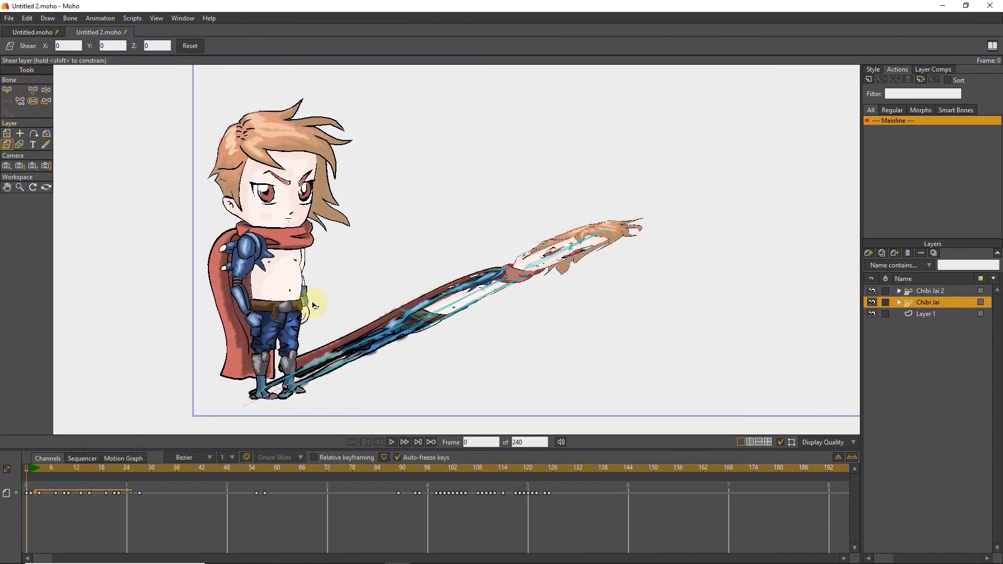
drag(330, 362, 332, 362)
click(10, 145)
Move the Chibi Jai shadow layer to about X -3.16, Y 0.04 under the character's feet and render the frame
click(7, 134)
drag(320, 325, 342, 336)
key(ctrl+r)
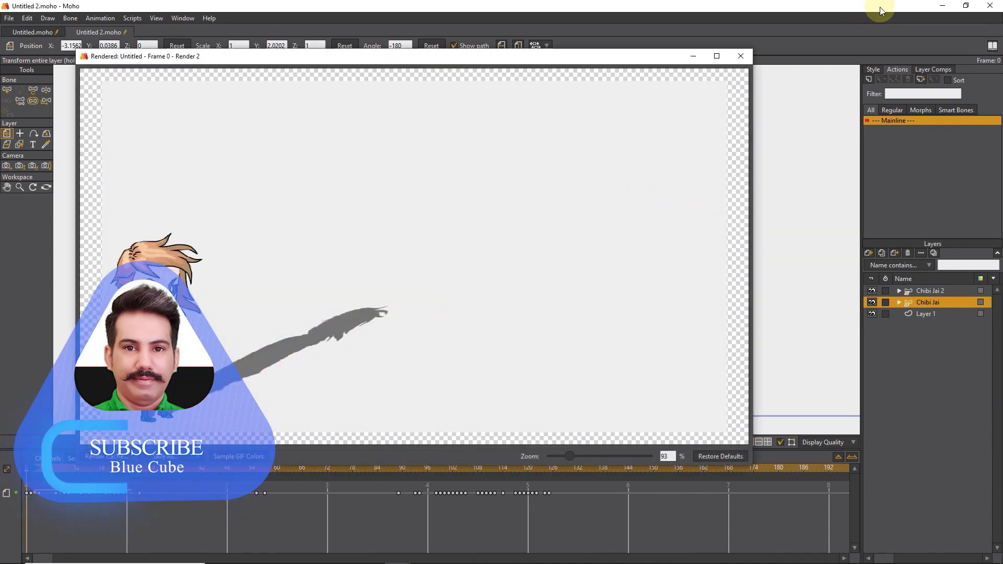
click(741, 56)
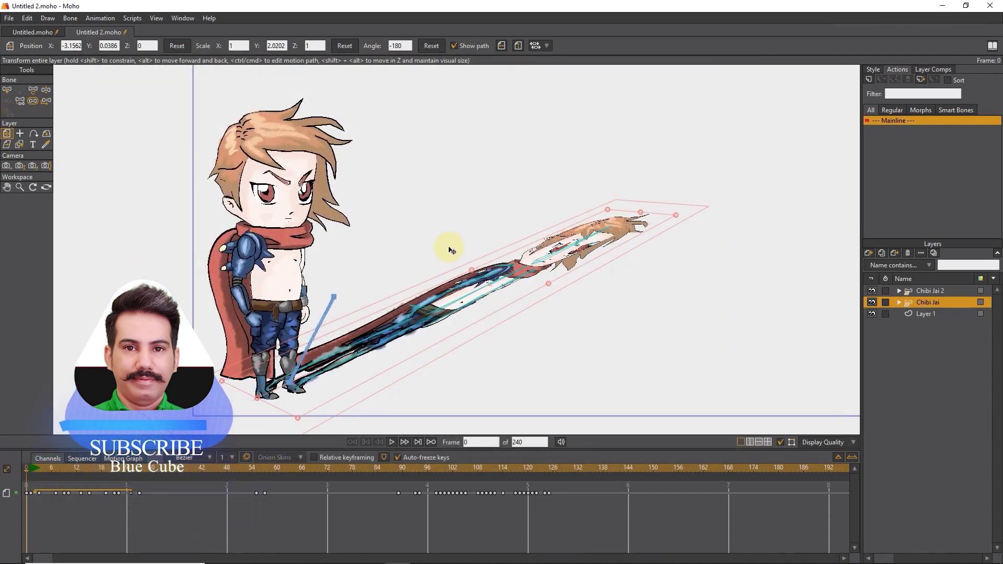